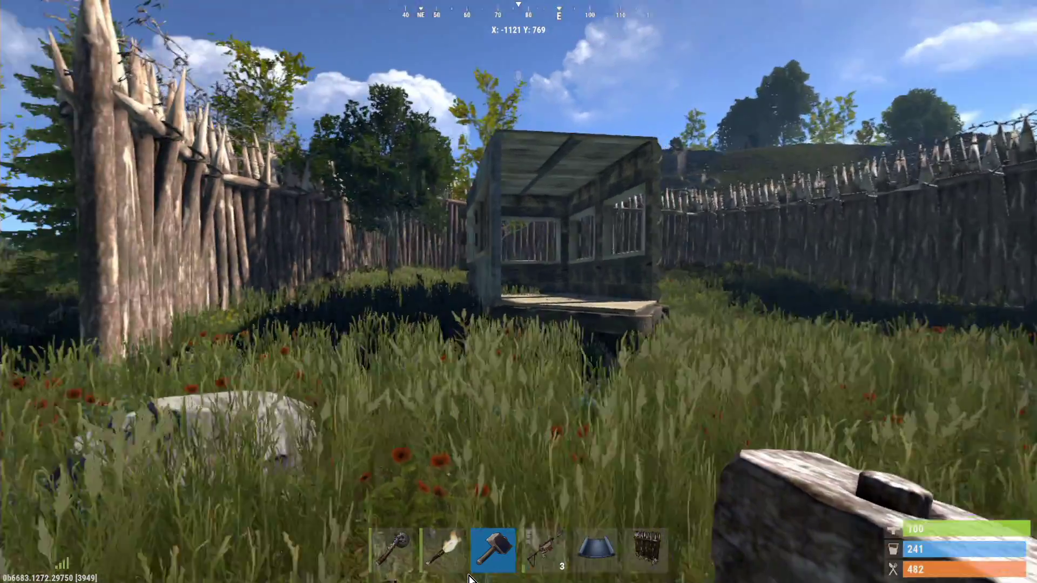
Walk around the open front of the windowed cabin to the outer end of the spiked wooden wall
{"action": "key", "text": "d"}
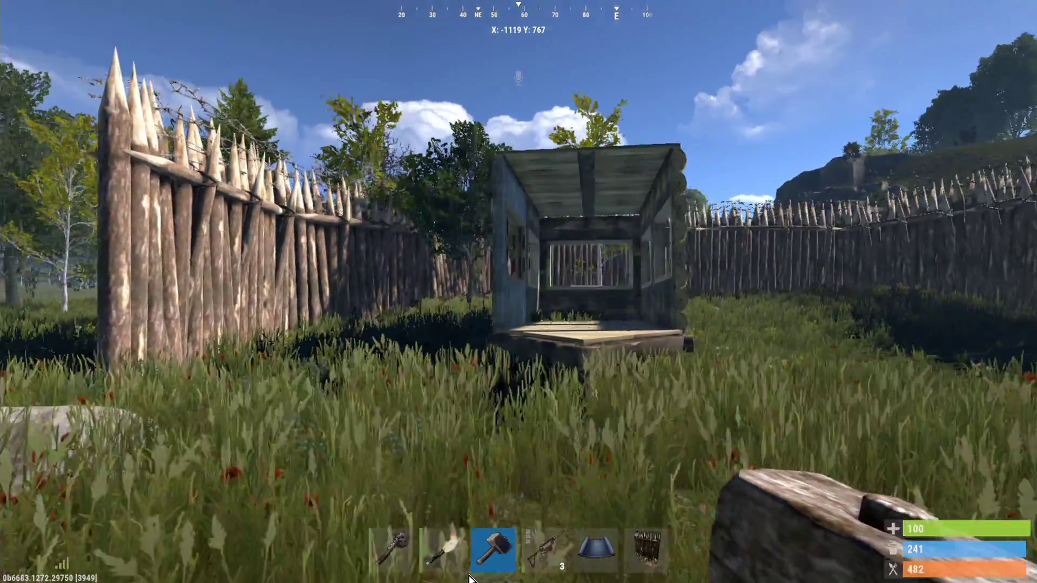
{"action": "left_click", "coordinate": [469, 576]}
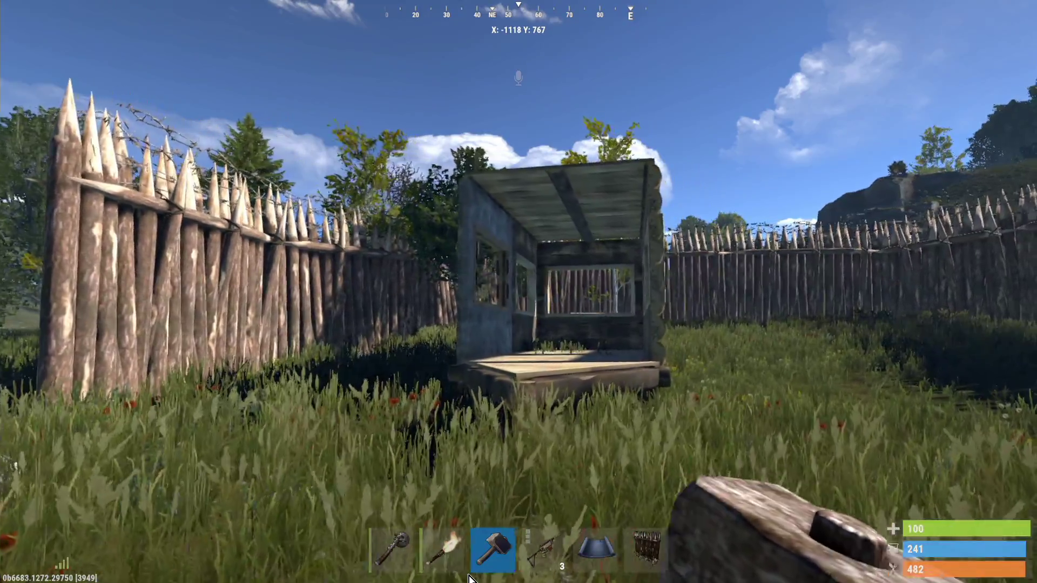
{"action": "key", "text": "d"}
{"action": "left_click", "coordinate": [469, 576]}
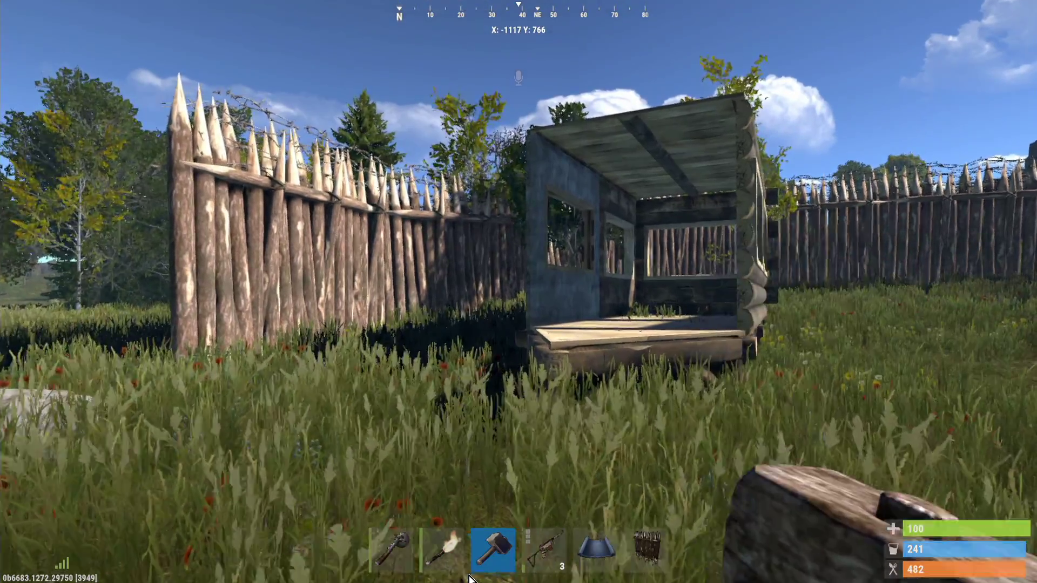
{"action": "key", "text": "d"}
{"action": "key", "text": "d"}
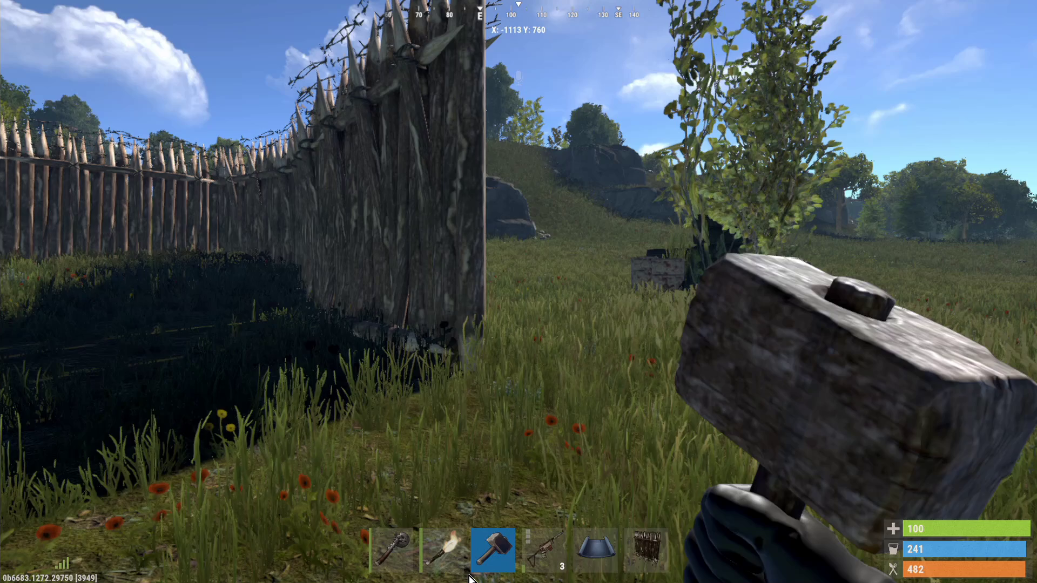
Browse the Security crafting recipes, including the Wooden Barricade Cover
{"action": "key", "text": "Tab"}
{"action": "key", "text": "q"}
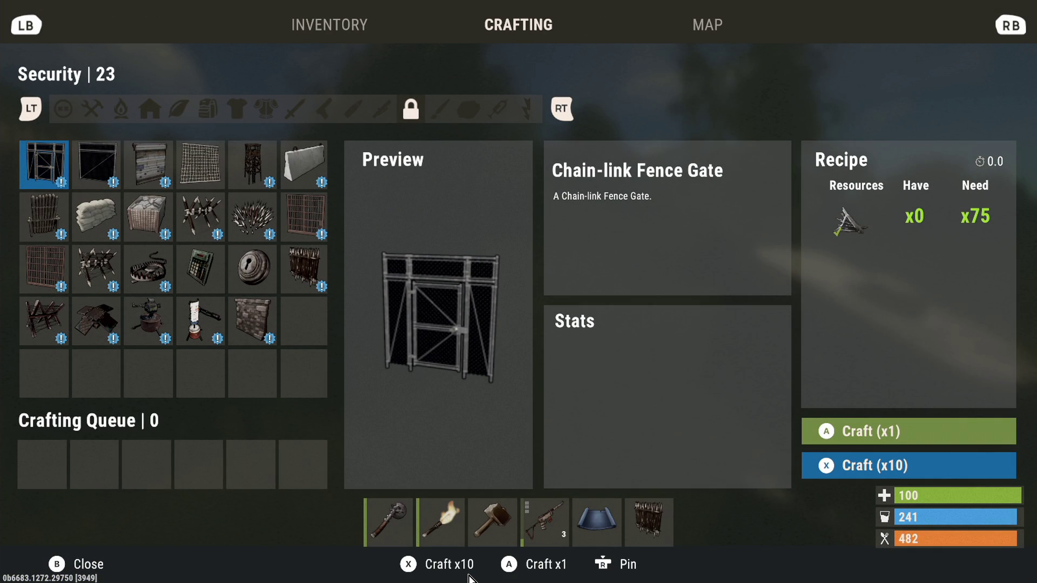
{"action": "key", "text": "Down"}
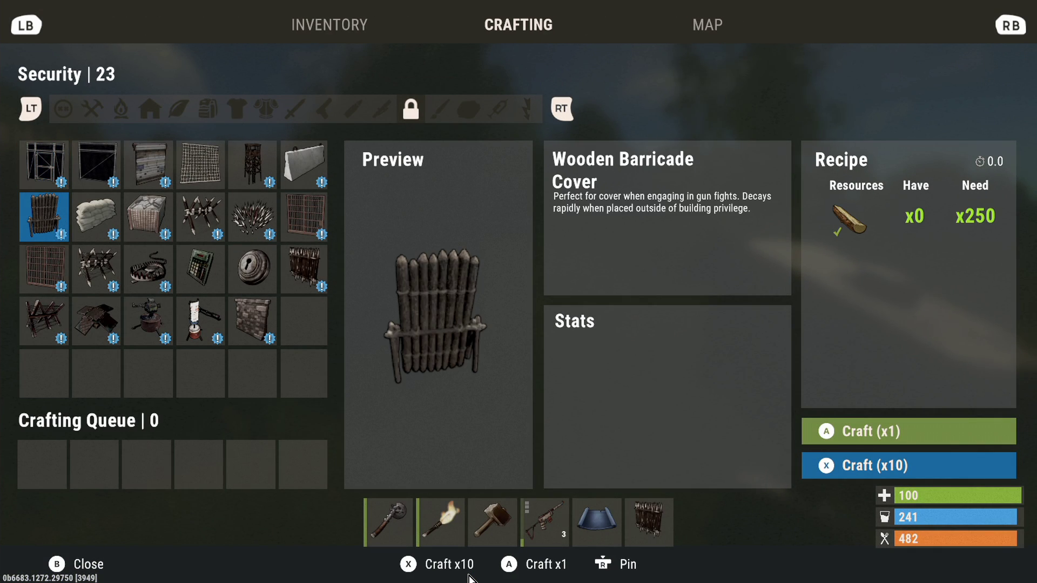
{"action": "key", "text": "Right"}
{"action": "key", "text": "Right"}
{"action": "key", "text": "Down"}
{"action": "key", "text": "Right"}
Browse the Decoration crafting recipes and locate the Kayak recipe in the Misc category
{"action": "key", "text": "e"}
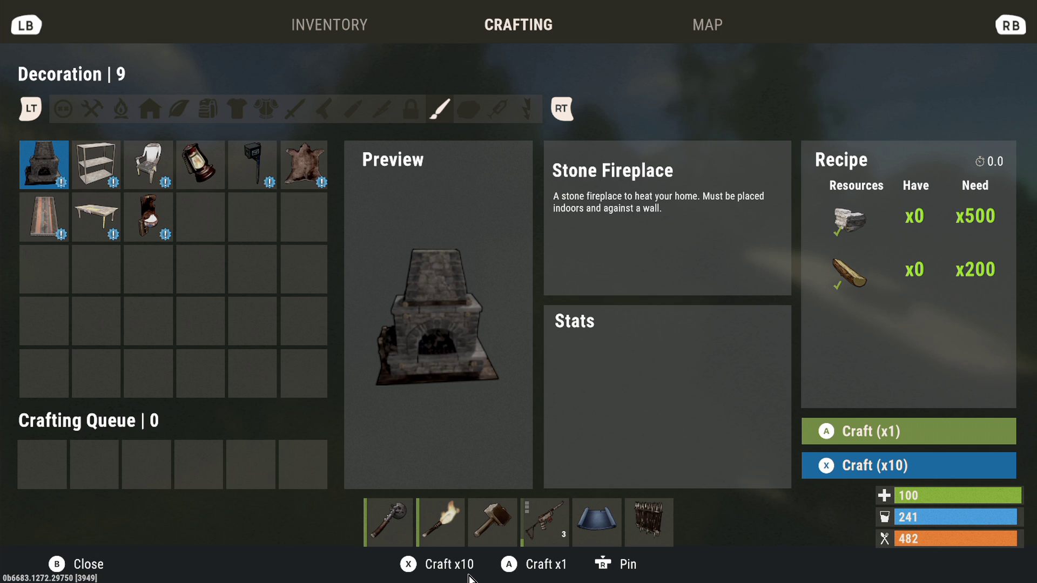
{"action": "key", "text": "Right"}
{"action": "key", "text": "Right"}
{"action": "key", "text": "Right"}
{"action": "key", "text": "Right"}
{"action": "key", "text": "Right"}
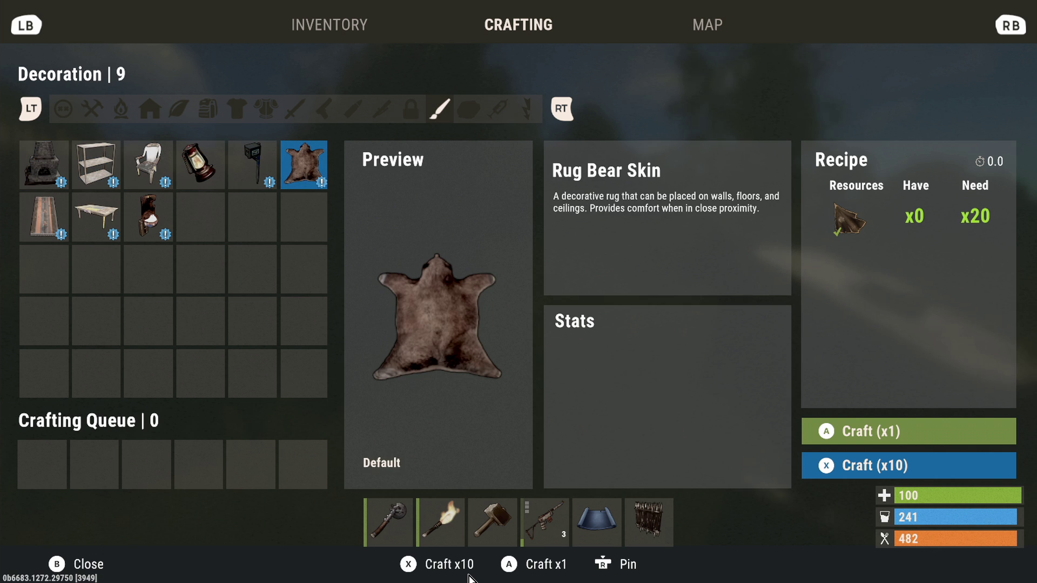
{"action": "key", "text": "e"}
{"action": "key", "text": "Right"}
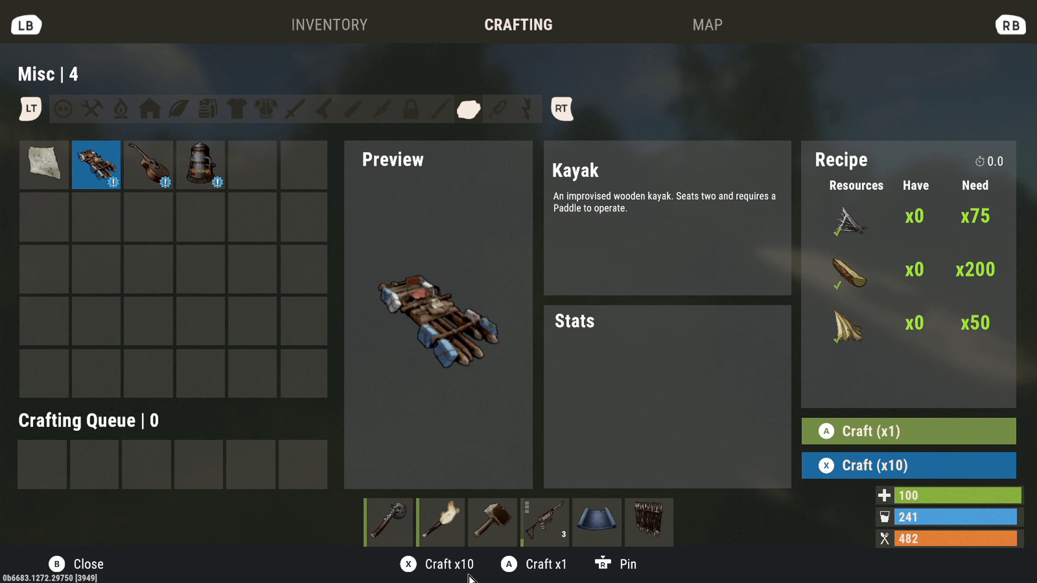
{"action": "key", "text": "Escape"}
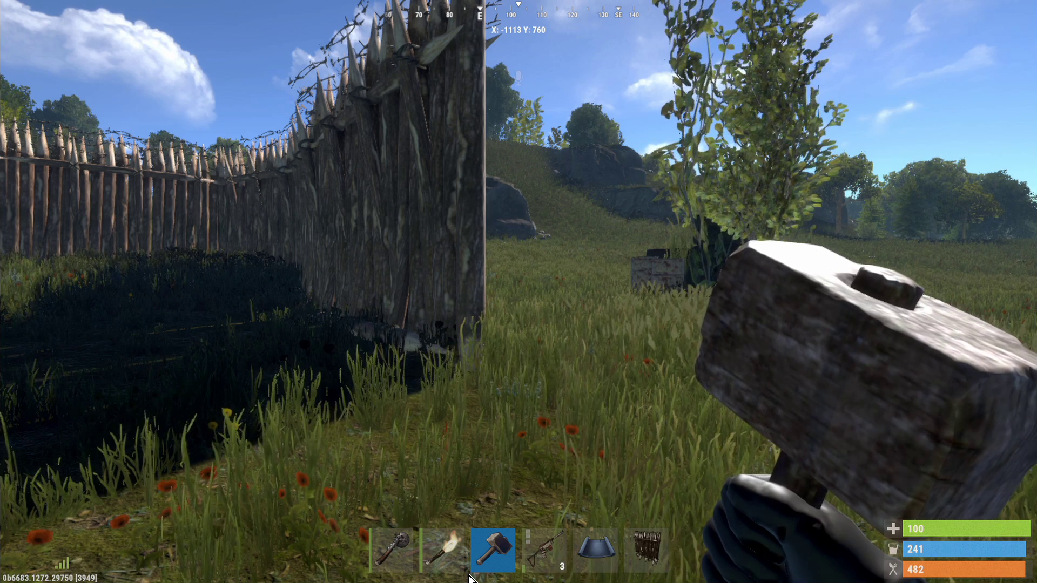
Unequip the High External Wooden Wall from the hotbar back into the inventory
{"action": "key", "text": "Tab"}
{"action": "key", "text": "Right"}
{"action": "key", "text": "Down"}
{"action": "key", "text": "Down"}
{"action": "key", "text": "Down"}
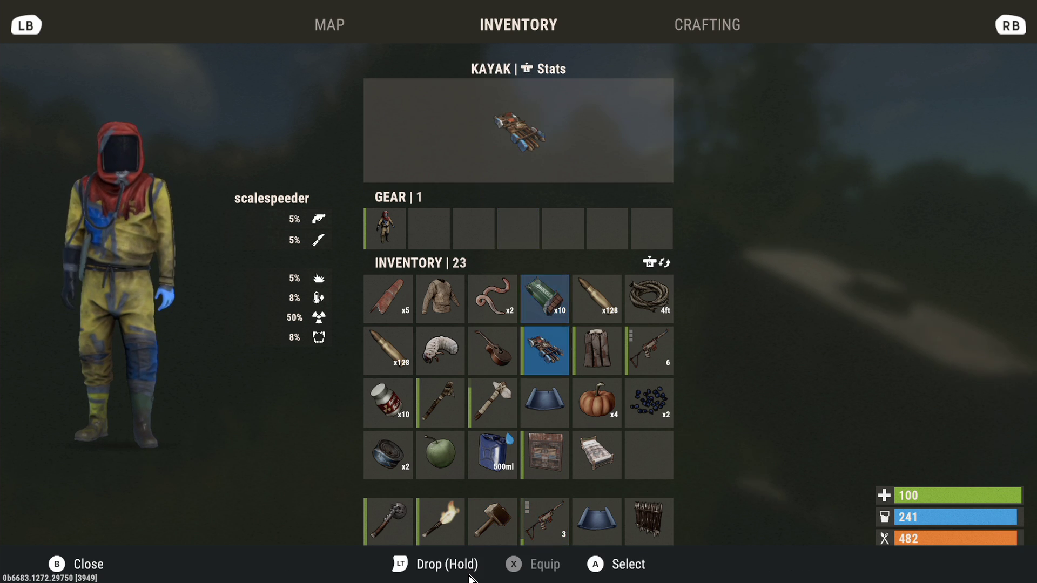
{"action": "key", "text": "Down"}
{"action": "key", "text": "Down"}
{"action": "key", "text": "Down"}
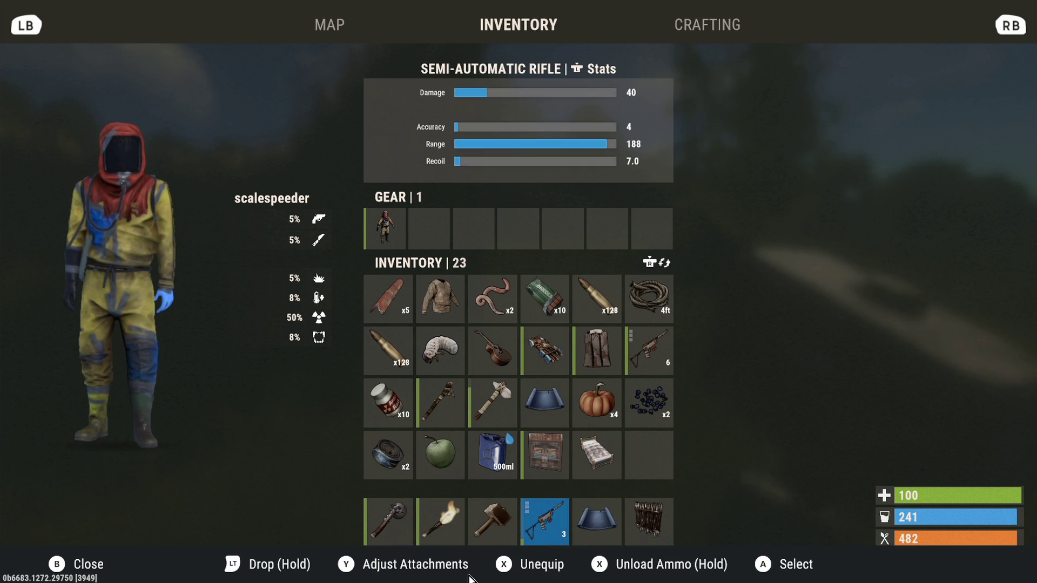
{"action": "key", "text": "Right"}
{"action": "key", "text": "Right"}
{"action": "key", "text": "x"}
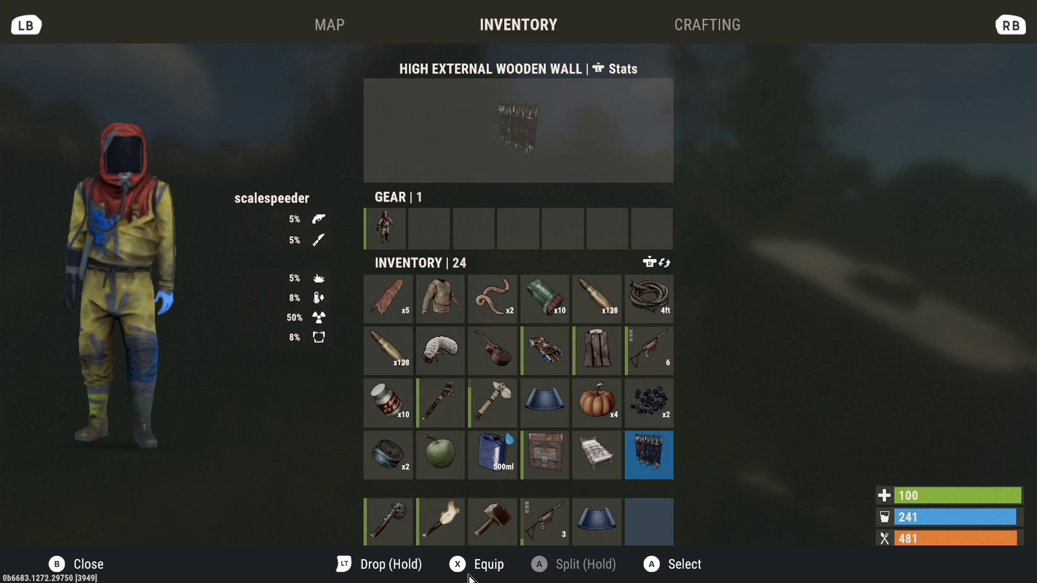
Equip the Kayak from the inventory into the free hotbar slot and hold it ready for placement
{"action": "key", "text": "Up"}
{"action": "key", "text": "Up"}
{"action": "key", "text": "Left"}
{"action": "key", "text": "Left"}
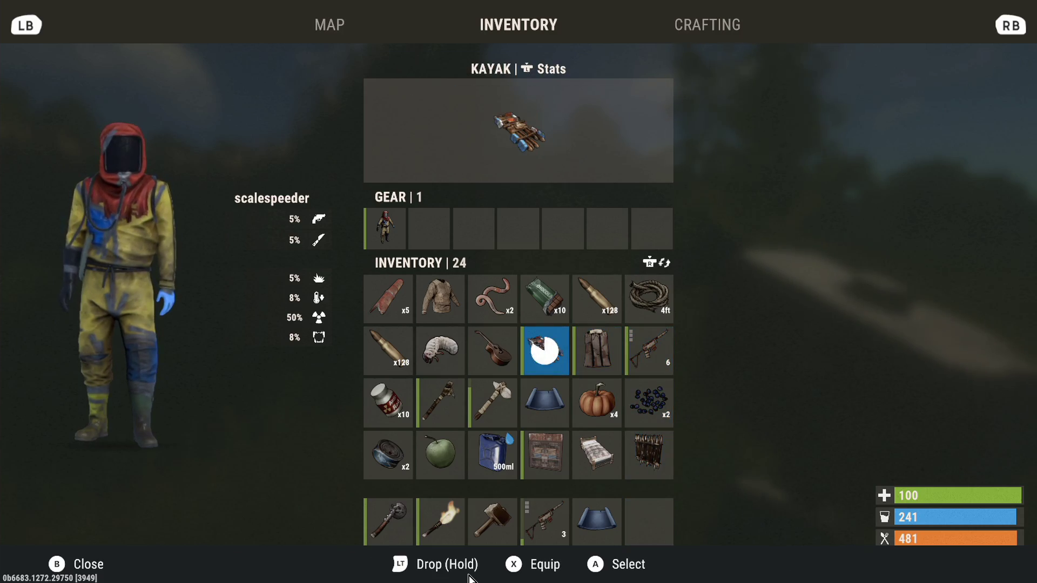
{"action": "key", "text": "b"}
{"action": "scroll", "coordinate": [469, 579], "scroll_direction": "down", "scroll_amount": 3}
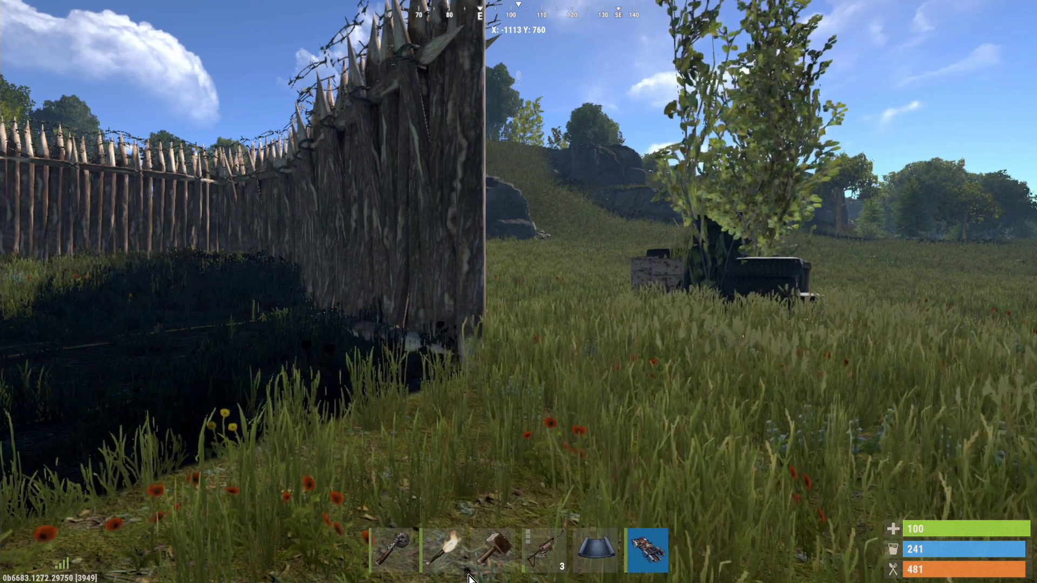
Carry the kayak past the beach into the sea and place it in the water
{"action": "key", "text": "w"}
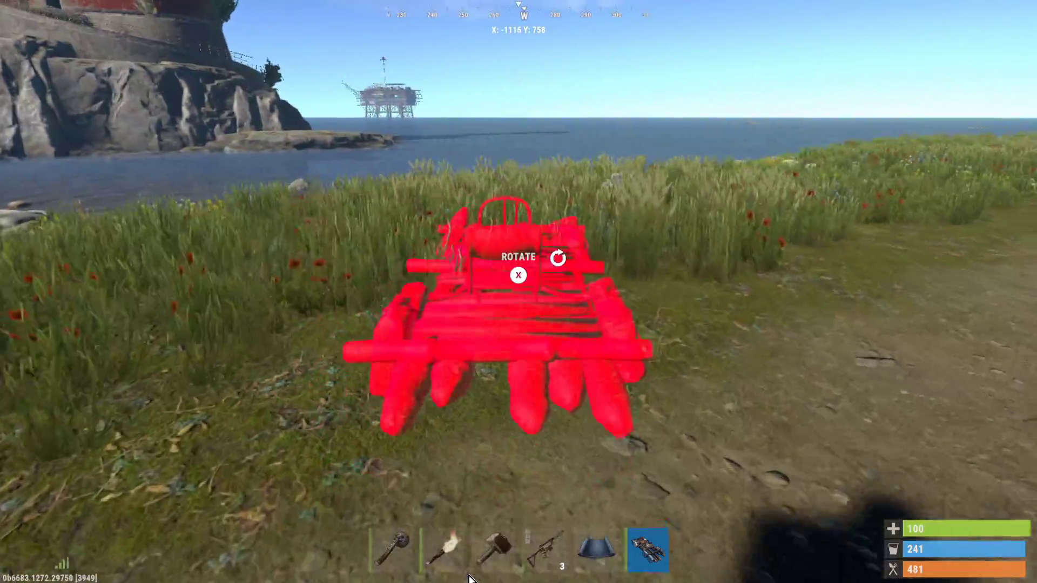
{"action": "key", "text": "w"}
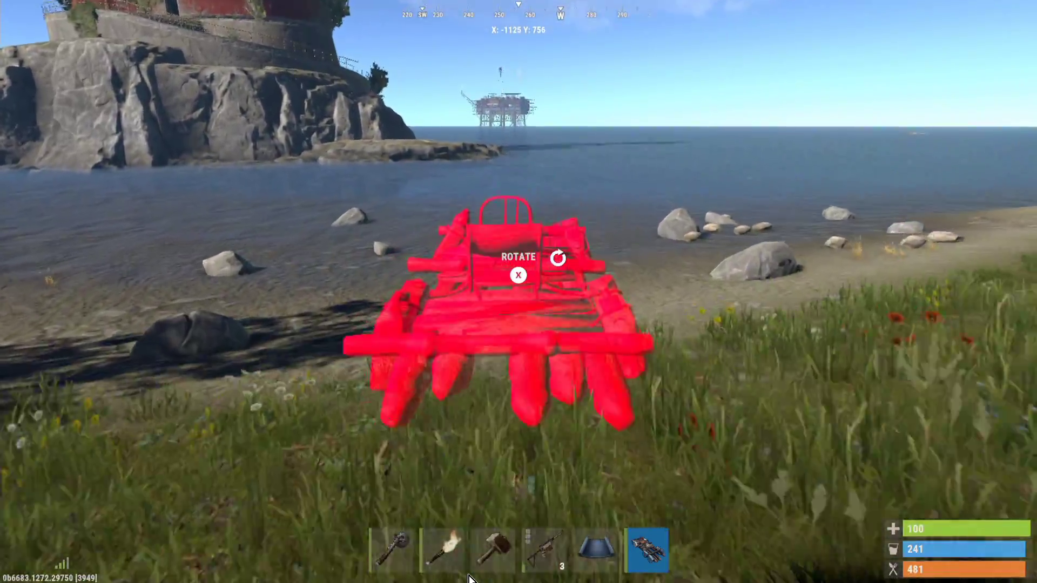
{"action": "key", "text": "w"}
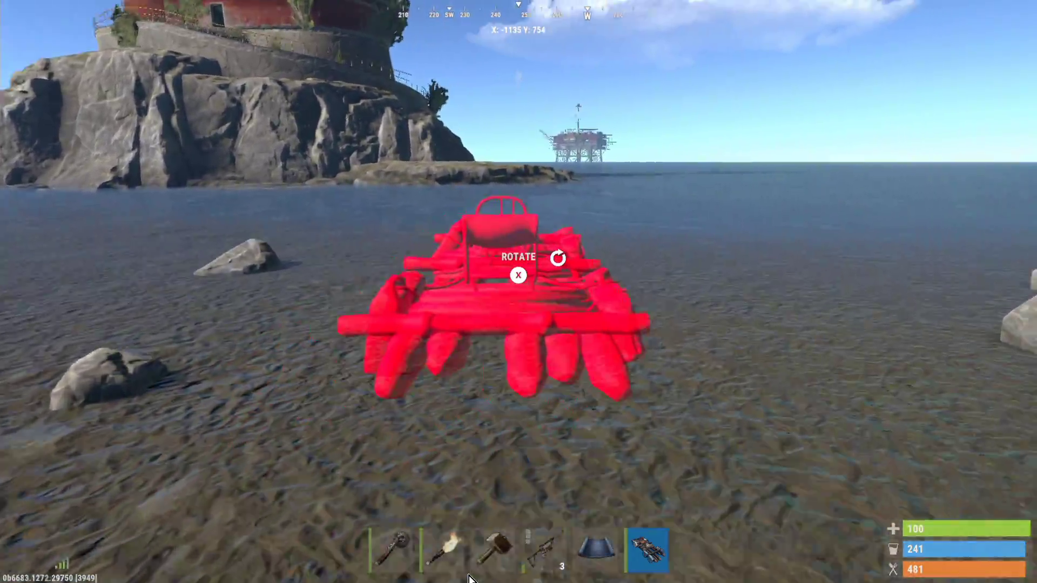
{"action": "key", "text": "w"}
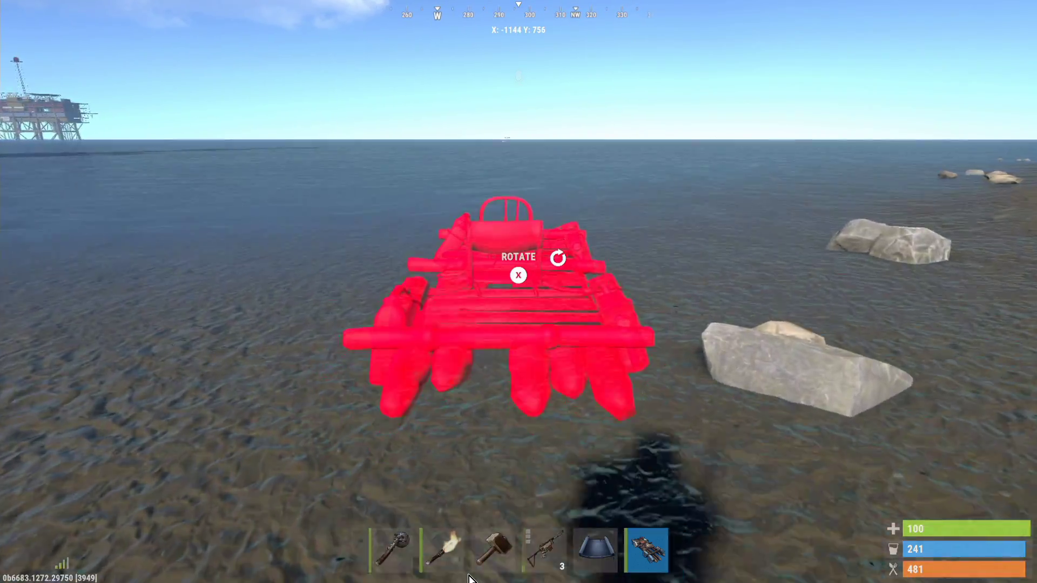
{"action": "key", "text": "w"}
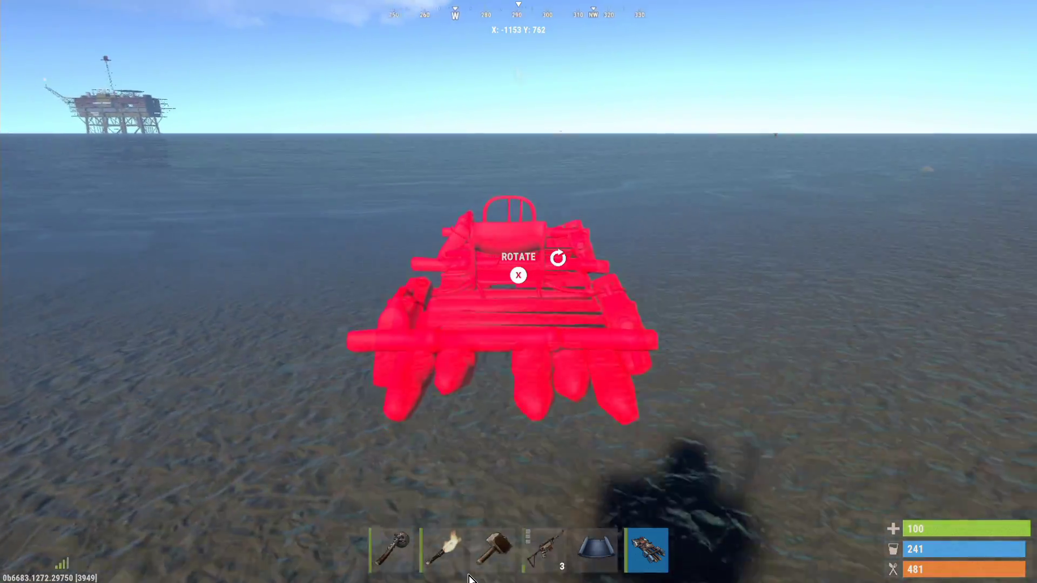
{"action": "key", "text": "w"}
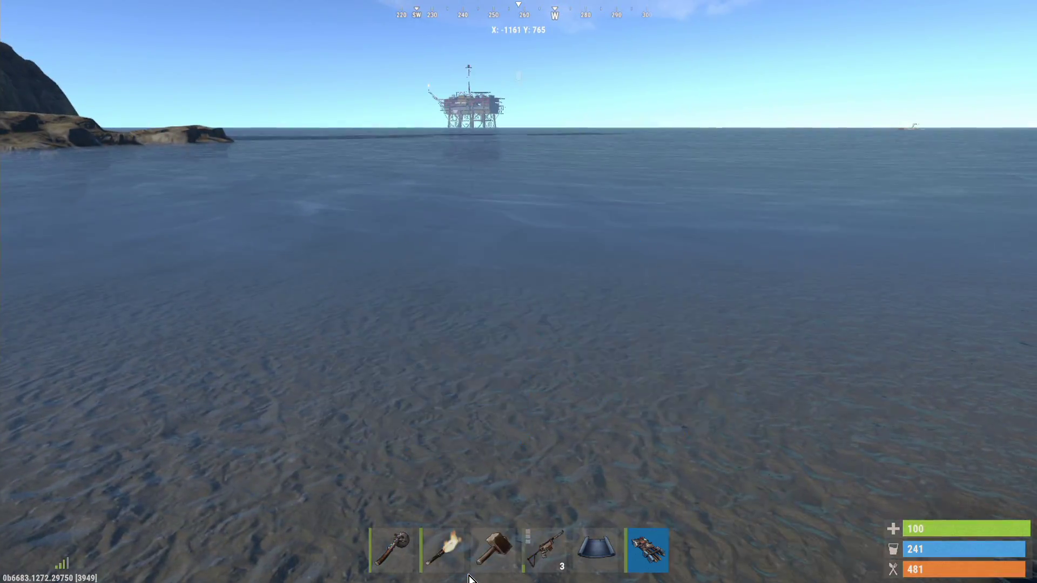
{"action": "left_click", "coordinate": [469, 578]}
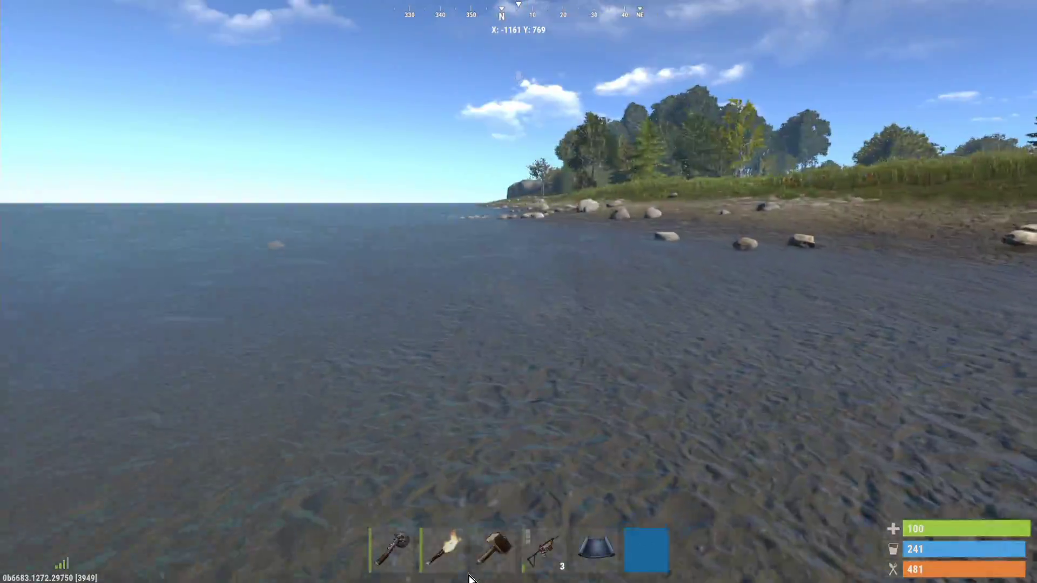
Walk back from the shore to the cabin inside the spiked wooden walls and stop facing its log side
{"action": "key", "text": "w"}
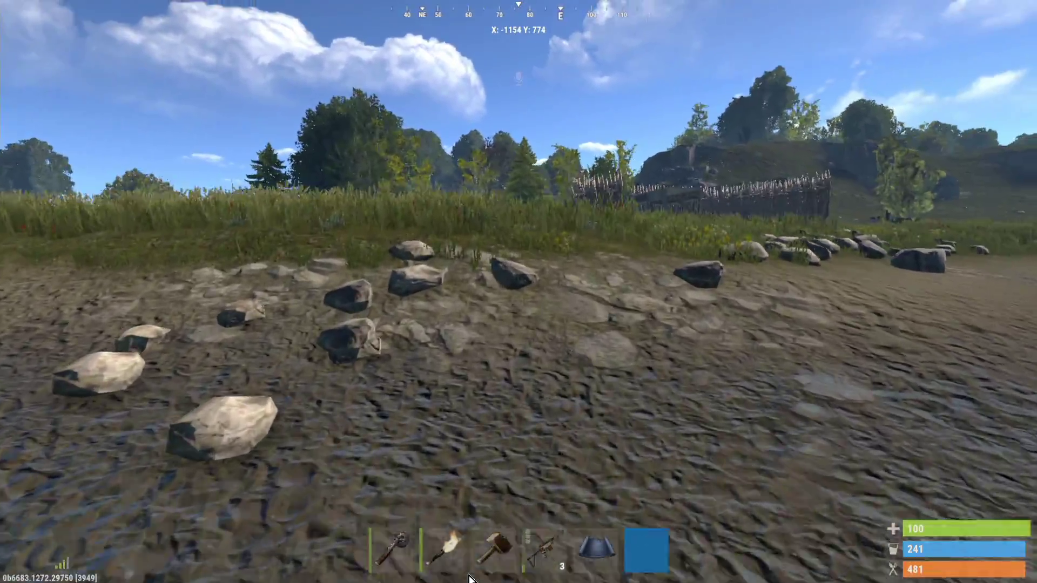
{"action": "key", "text": "w"}
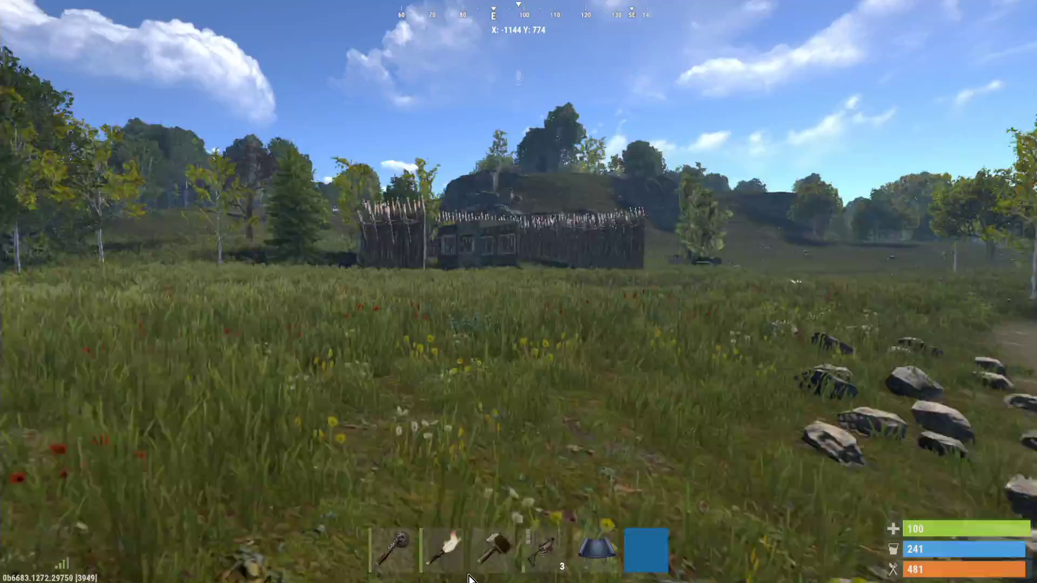
{"action": "key", "text": "w"}
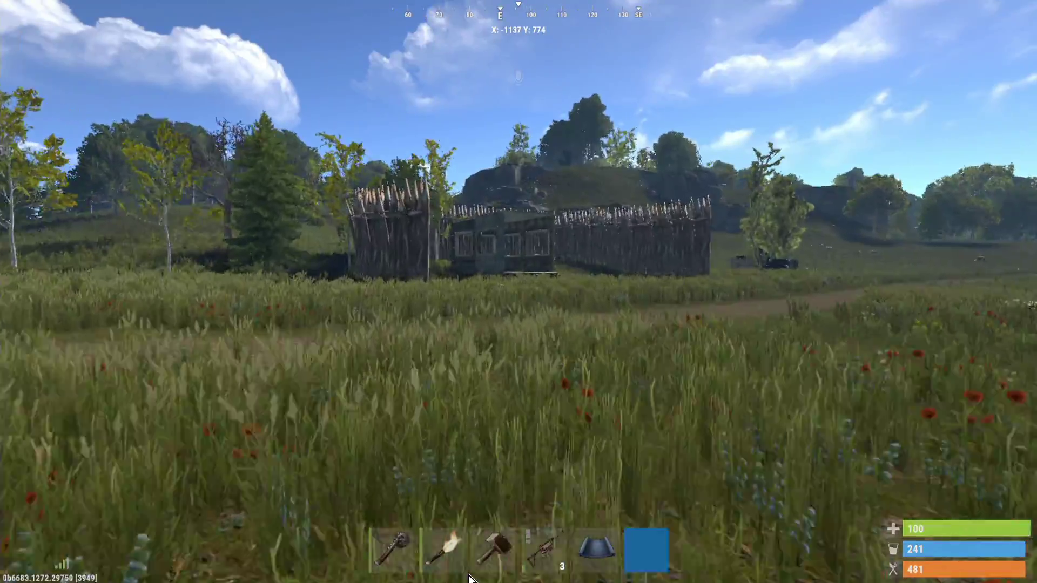
{"action": "key", "text": "w"}
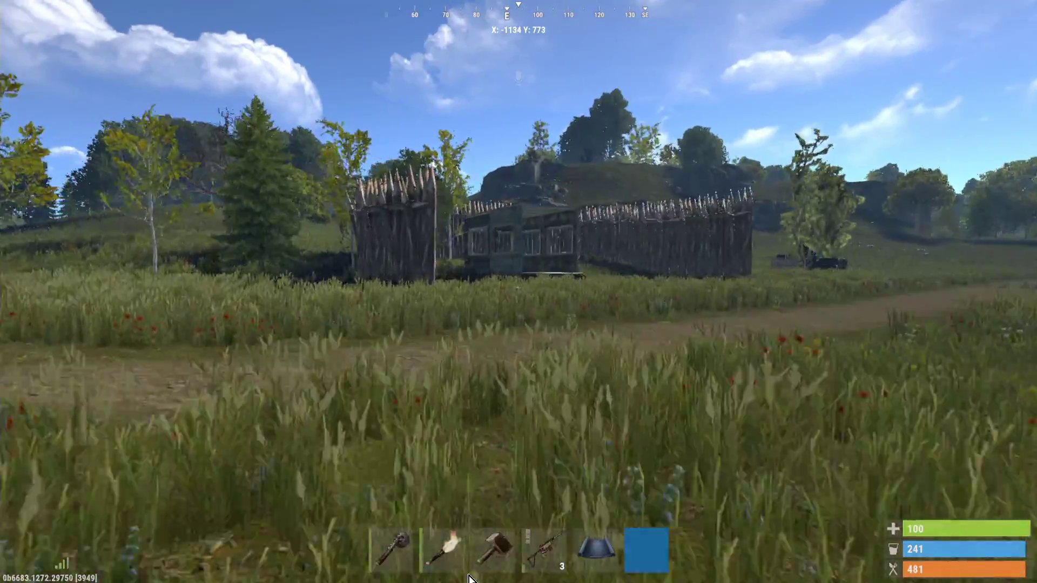
{"action": "key", "text": "w"}
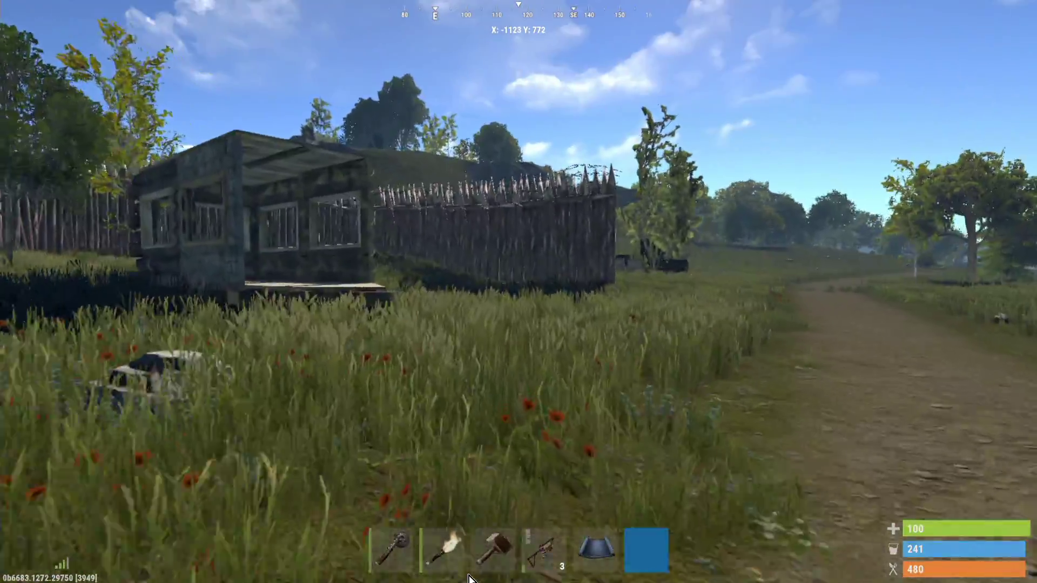
{"action": "key", "text": "w"}
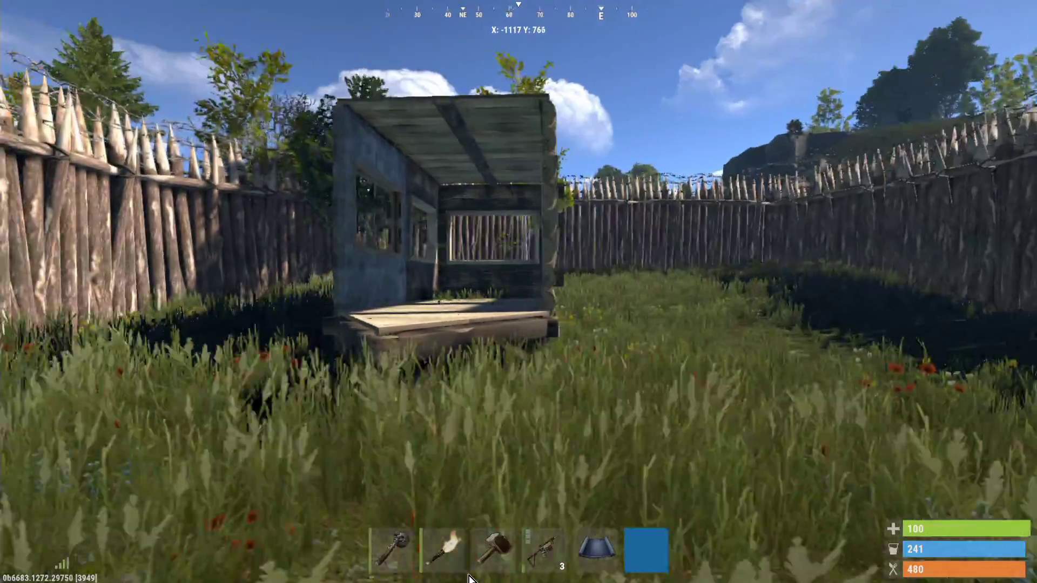
{"action": "key", "text": "d"}
{"action": "key", "text": "d"}
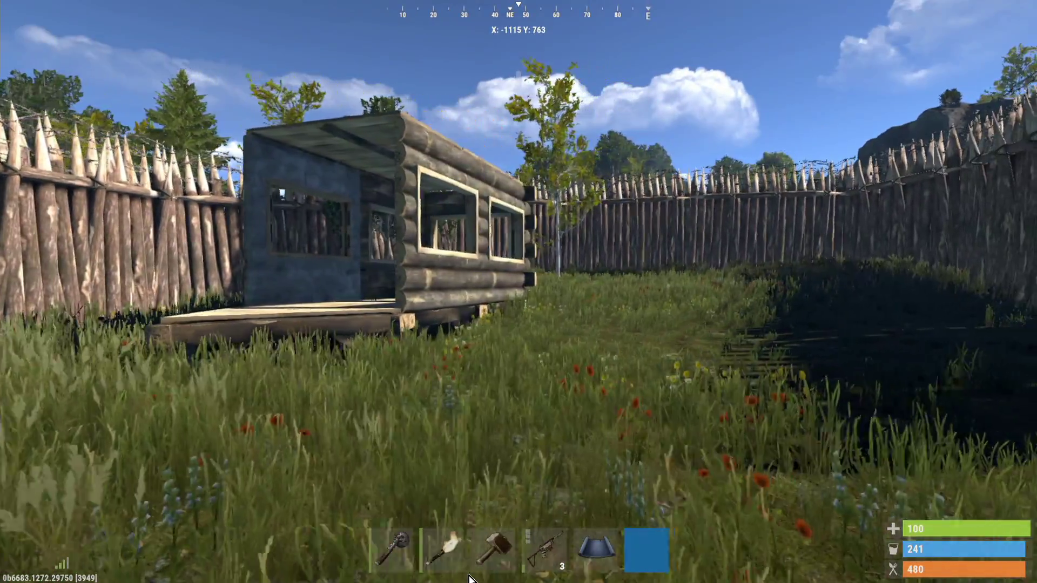
{"action": "key", "text": "s"}
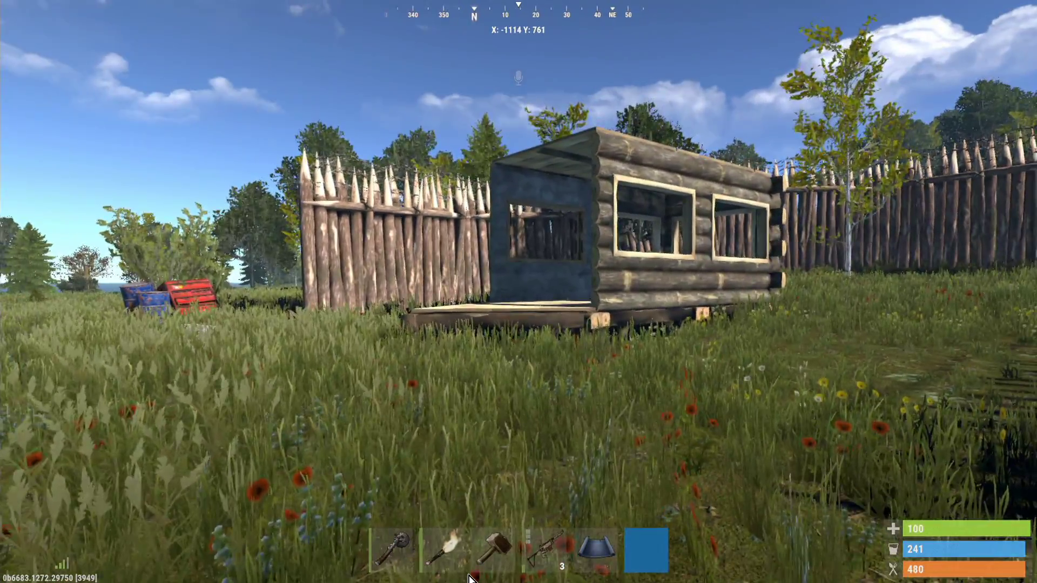
Open the admin Control Panel through the game's admin options
{"action": "key", "text": "Escape"}
{"action": "key", "text": "Down"}
{"action": "key", "text": "Down"}
{"action": "key", "text": "Return"}
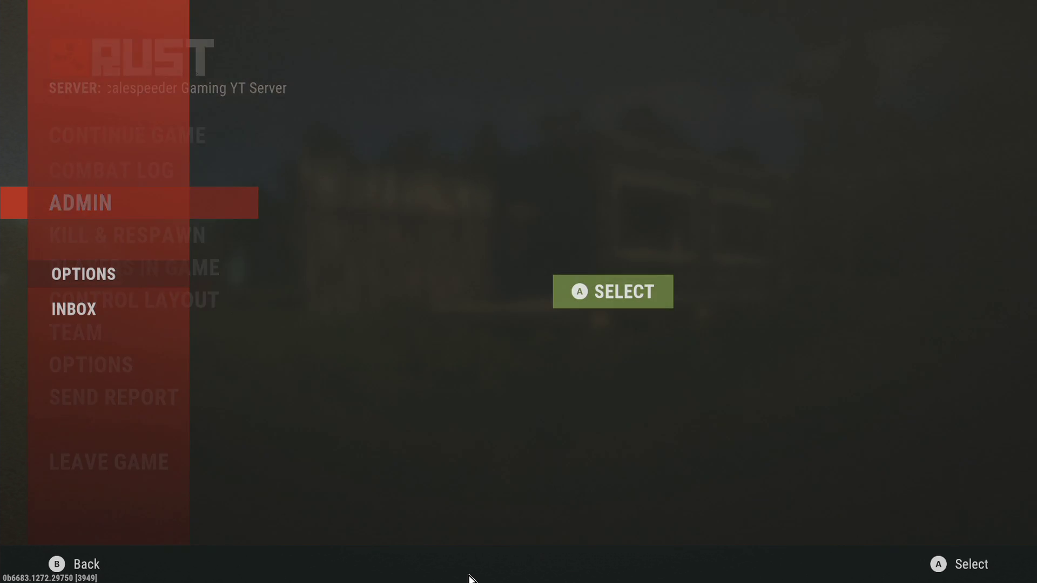
{"action": "key", "text": "Return"}
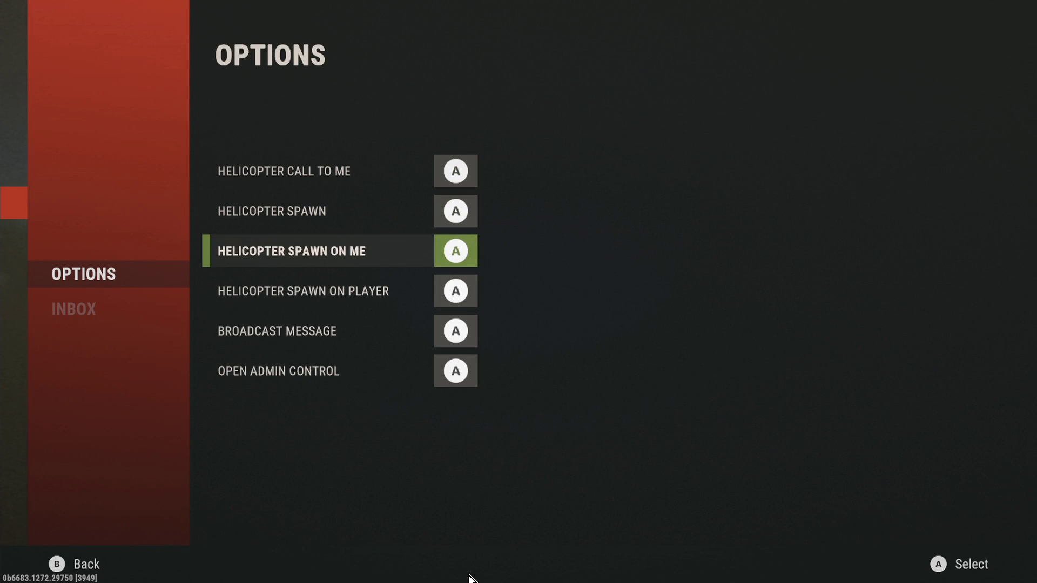
{"action": "key", "text": "Return"}
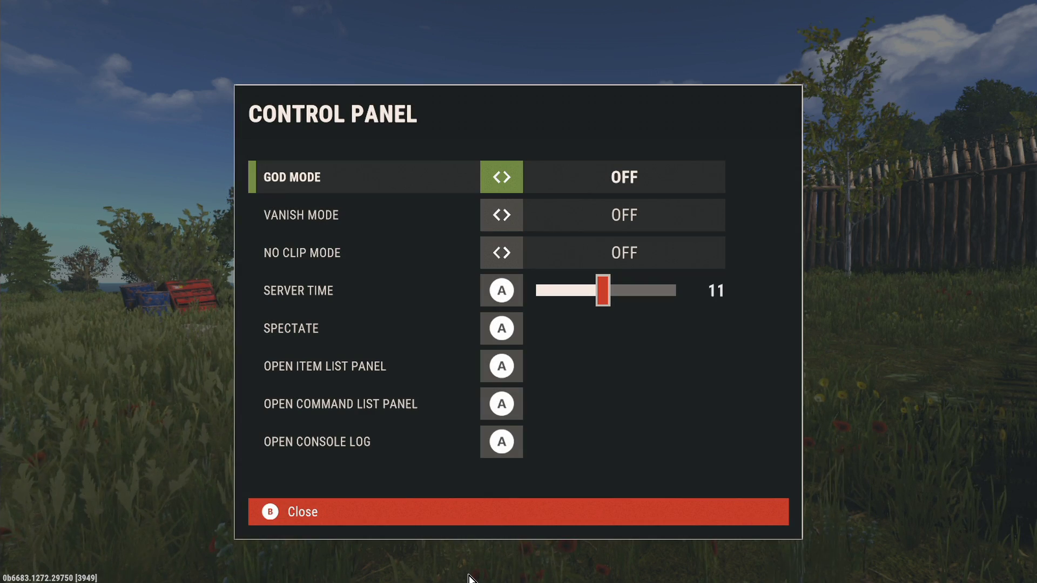
Give yourself 1 bed from the Items category of the admin item list
{"action": "key", "text": "Down"}
{"action": "key", "text": "Down"}
{"action": "key", "text": "Down"}
{"action": "key", "text": "Down"}
{"action": "key", "text": "Down"}
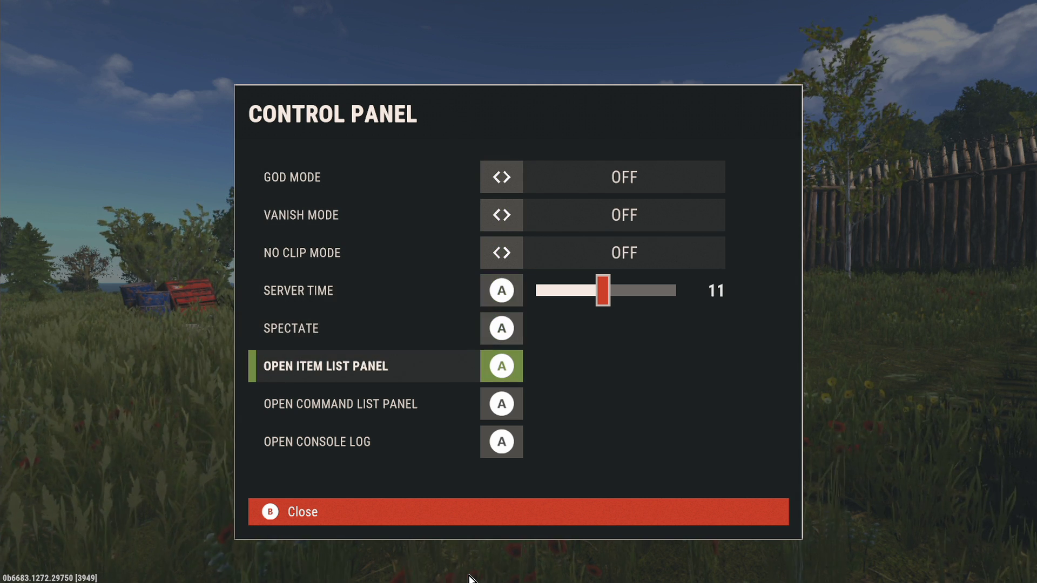
{"action": "key", "text": "Return"}
{"action": "key", "text": "Right"}
{"action": "key", "text": "Right"}
{"action": "key", "text": "Right"}
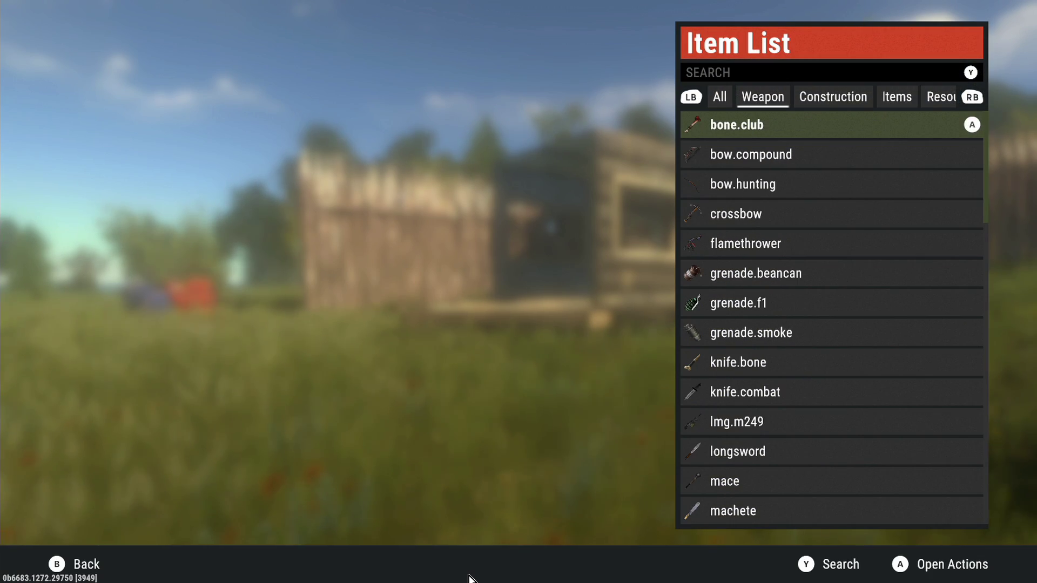
{"action": "key", "text": "Down"}
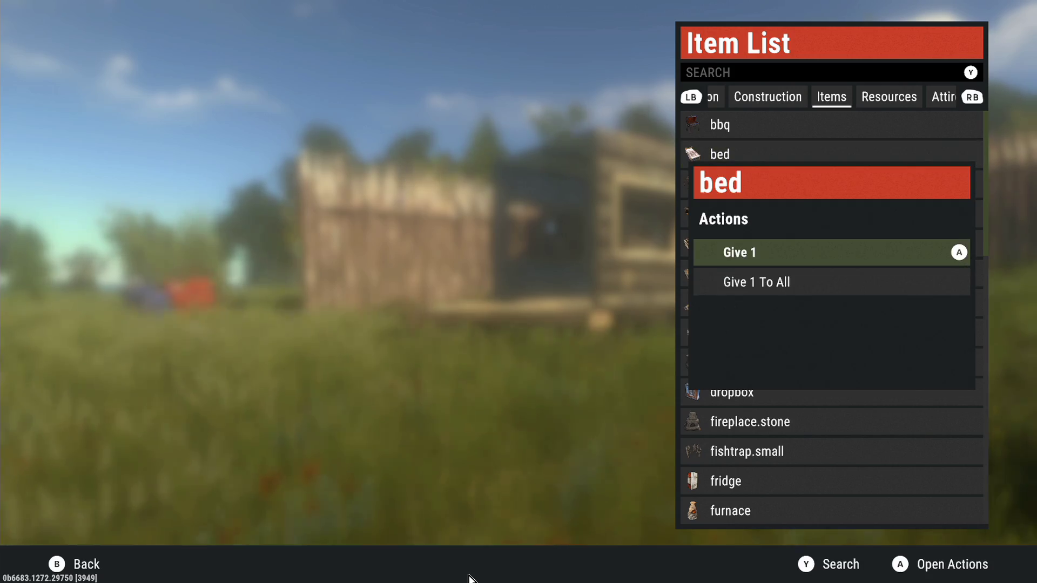
{"action": "key", "text": "Escape"}
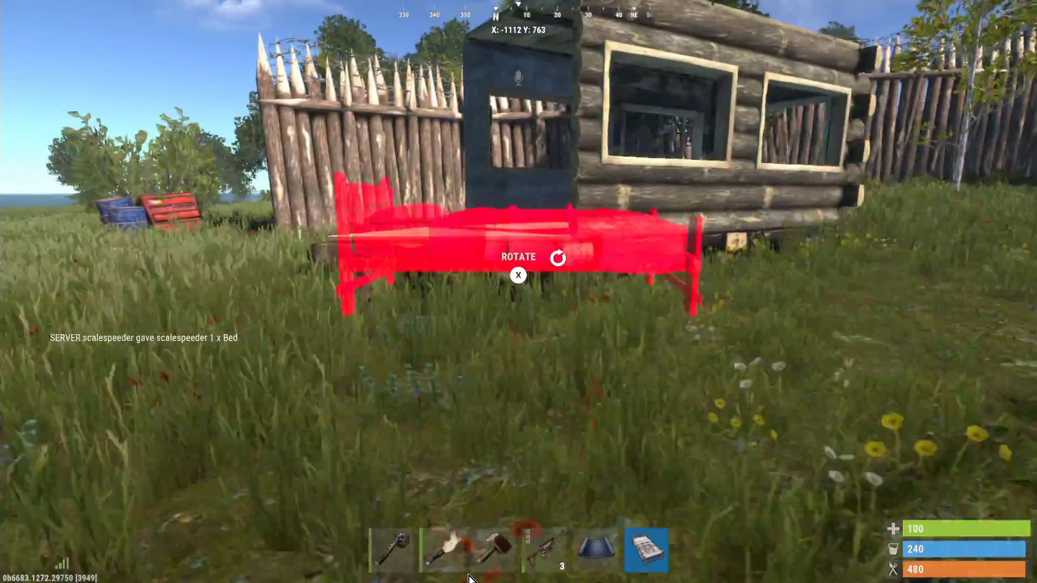
Swap the bed for the rifle and walk away from the cabin to the grass outside the spiked wooden walls, facing back toward it
{"action": "key", "text": "r"}
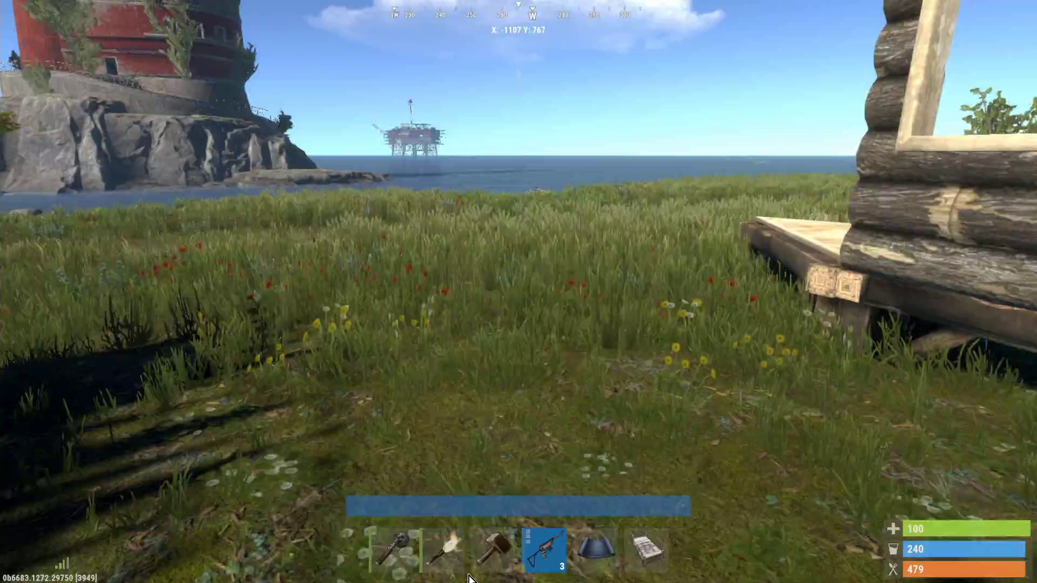
{"action": "key", "text": "s"}
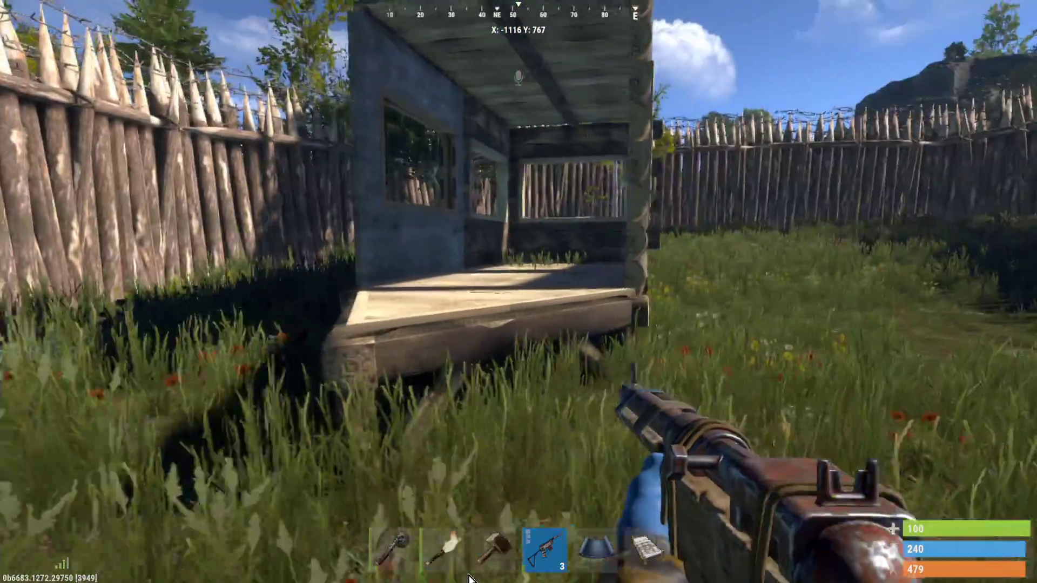
{"action": "key", "text": "a"}
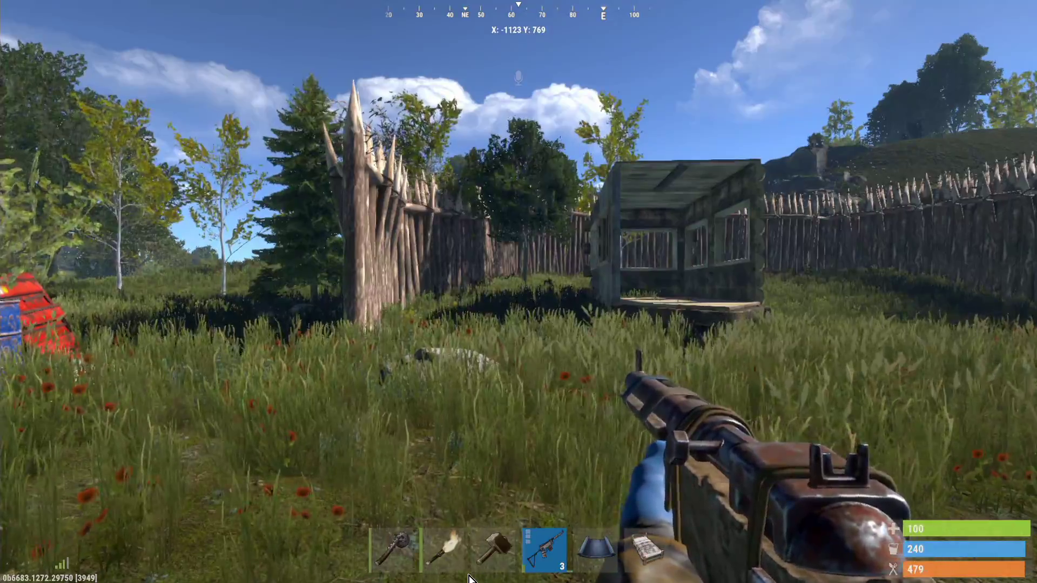
{"action": "key", "text": "a"}
{"action": "key", "text": "a"}
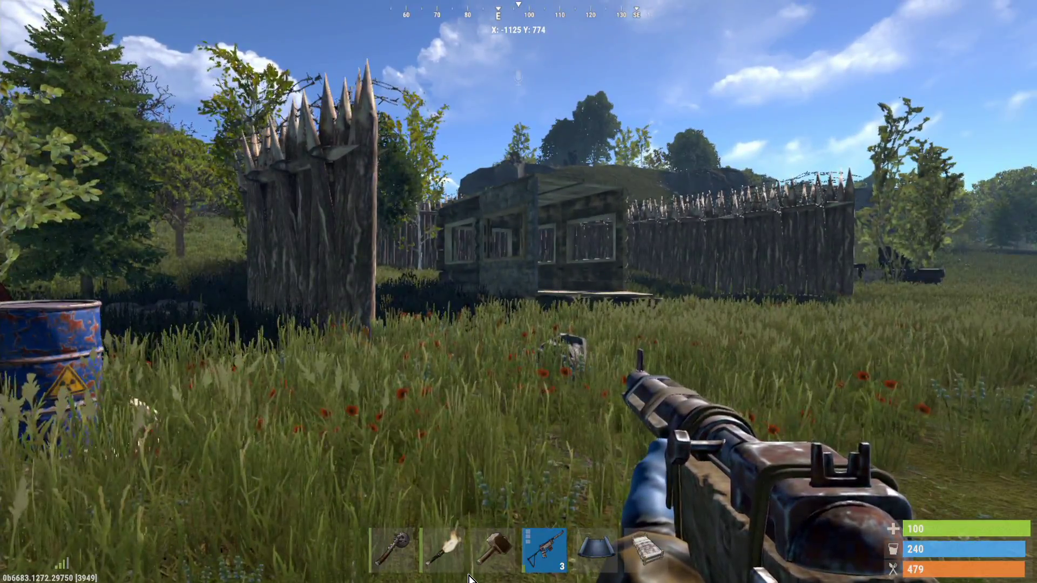
Switch to the G-Portal server pages in the browser and review the Server settings from the server name down to the Custom Boot commands
{"action": "key", "text": "alt+Tab"}
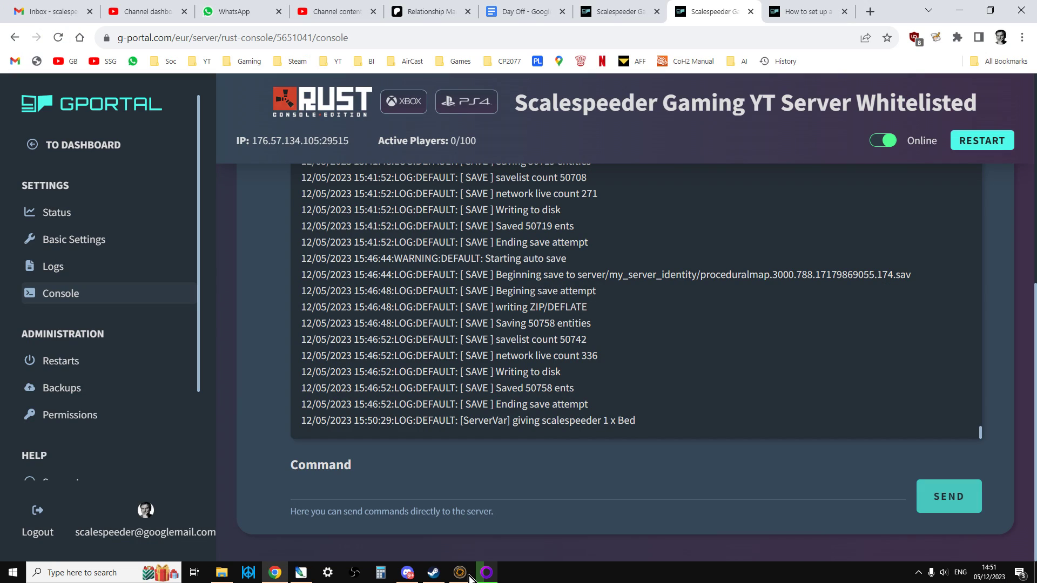
{"action": "left_click", "coordinate": [621, 11]}
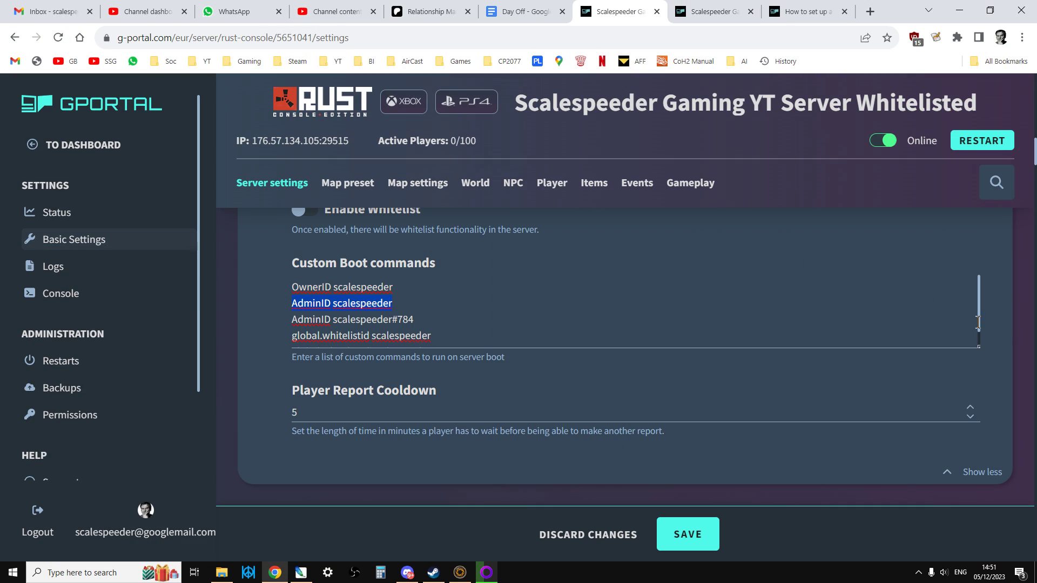
{"action": "scroll", "coordinate": [961, 356], "scroll_direction": "up", "scroll_amount": 15}
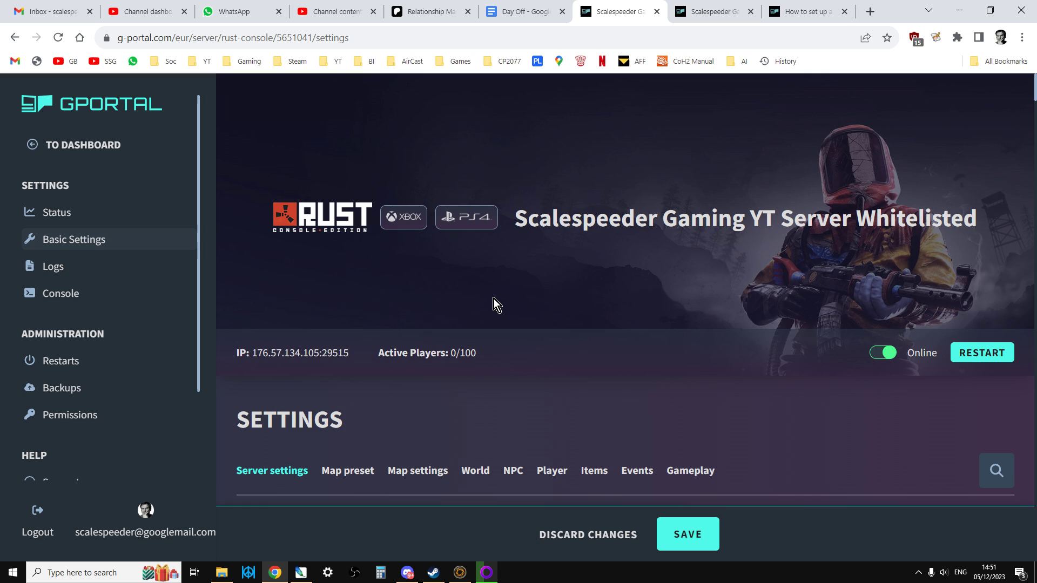
{"action": "scroll", "coordinate": [501, 291], "scroll_direction": "down", "scroll_amount": 4}
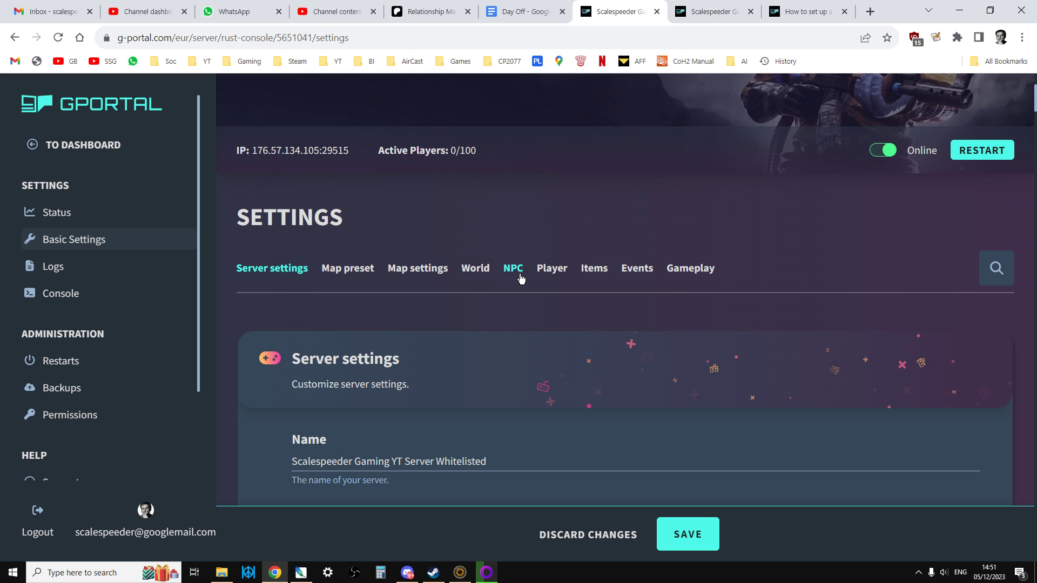
{"action": "scroll", "coordinate": [523, 284], "scroll_direction": "down", "scroll_amount": 1}
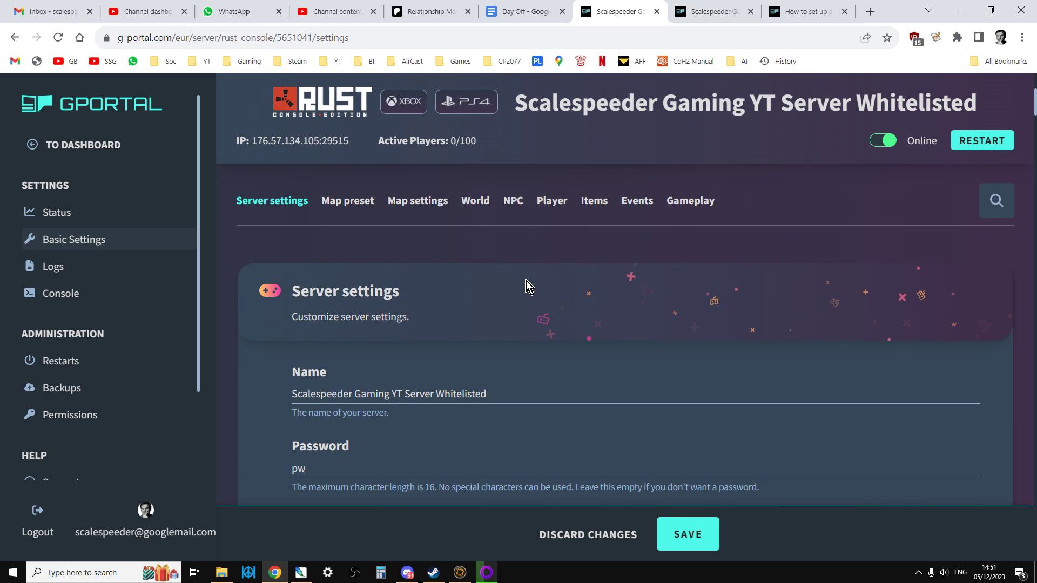
{"action": "scroll", "coordinate": [526, 281], "scroll_direction": "down", "scroll_amount": 4}
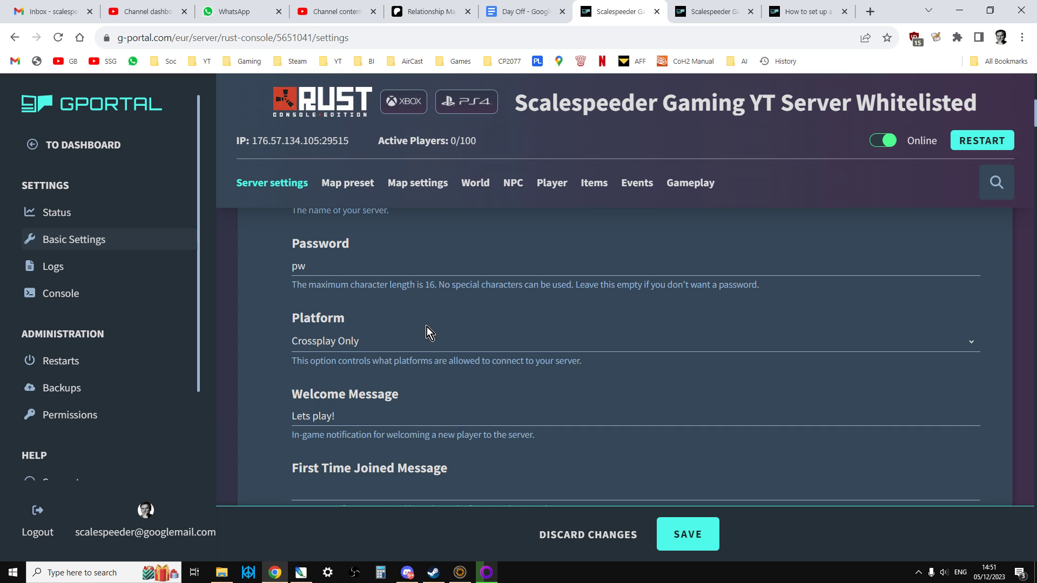
{"action": "scroll", "coordinate": [427, 327], "scroll_direction": "down", "scroll_amount": 1}
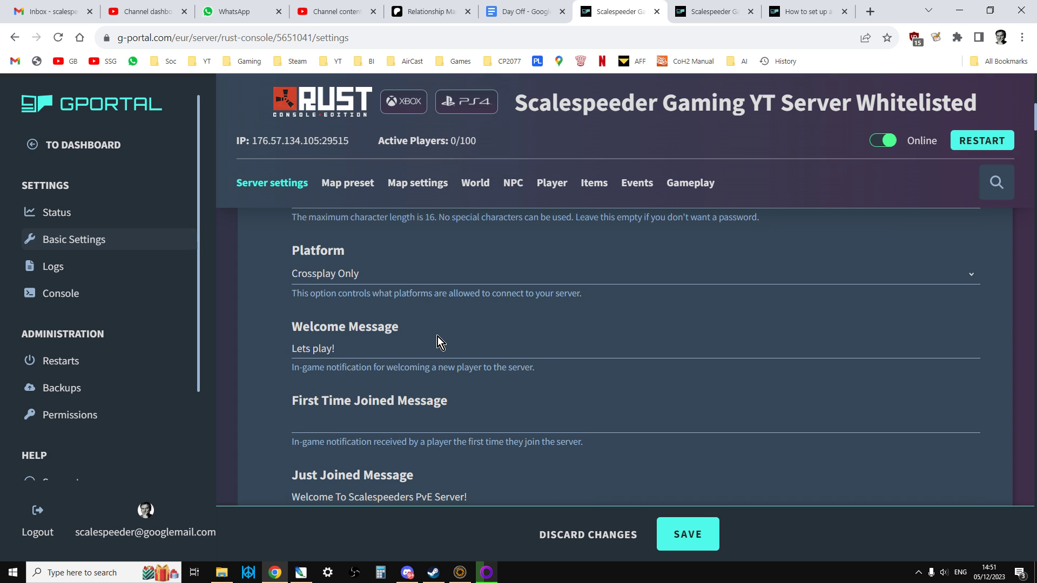
{"action": "scroll", "coordinate": [442, 325], "scroll_direction": "down", "scroll_amount": 4}
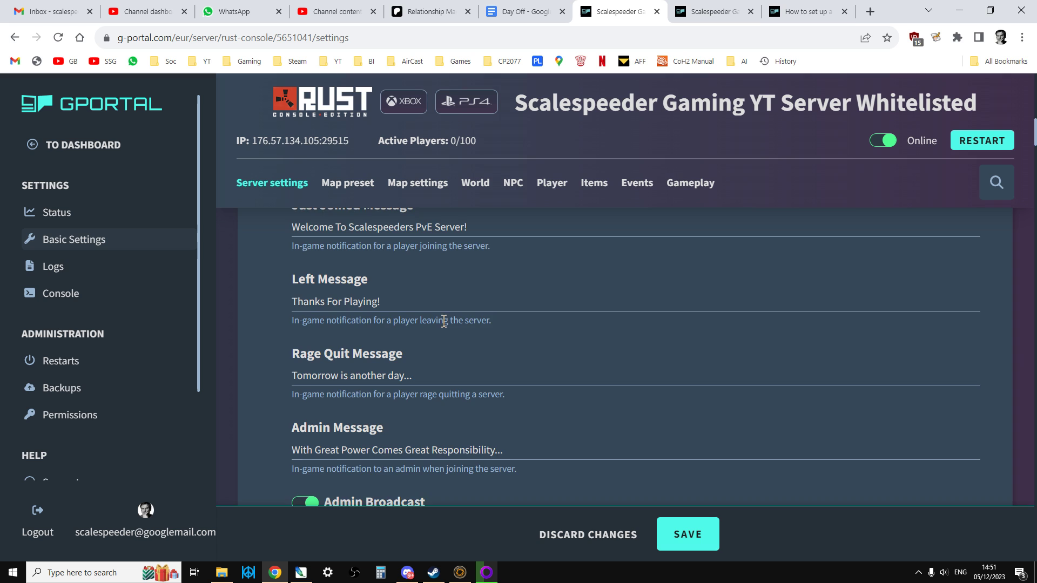
{"action": "scroll", "coordinate": [444, 323], "scroll_direction": "down", "scroll_amount": 1}
{"action": "scroll", "coordinate": [444, 324], "scroll_direction": "down", "scroll_amount": 3}
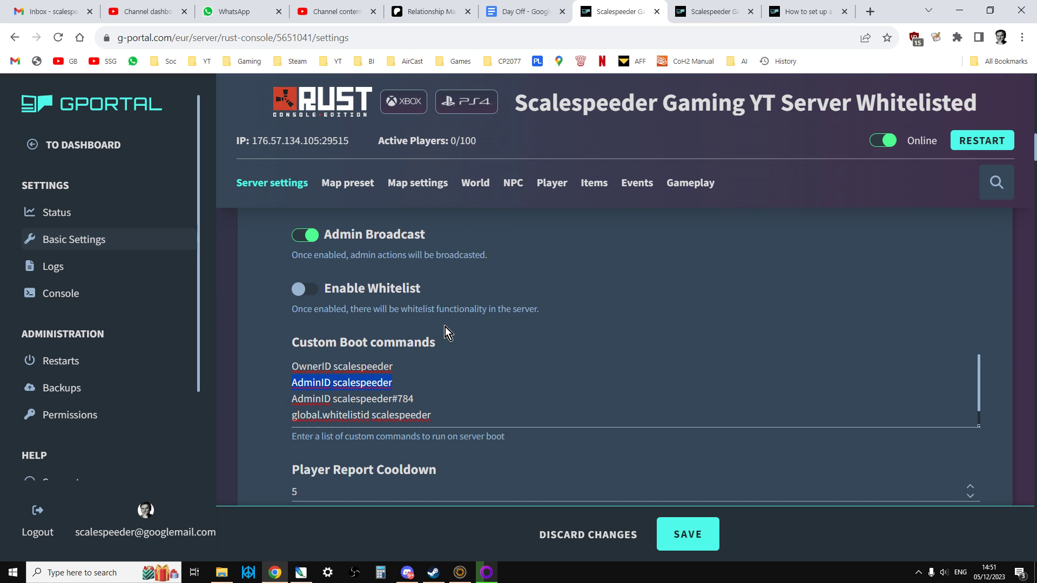
{"action": "scroll", "coordinate": [444, 325], "scroll_direction": "down", "scroll_amount": 1}
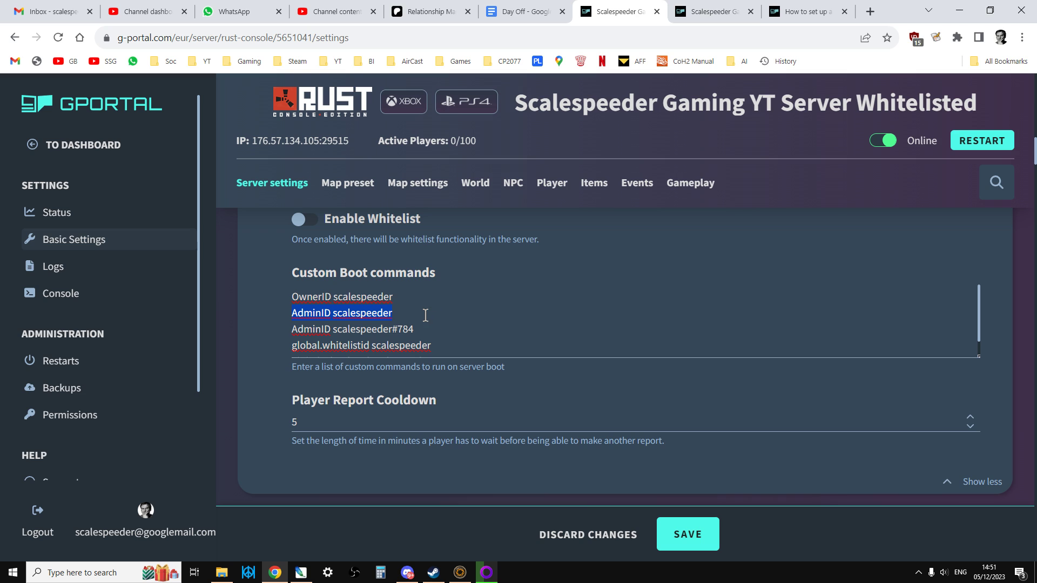
Copy the first AdminID line from the Custom Boot commands and run it as a command in the server console
{"action": "left_click", "coordinate": [424, 315]}
{"action": "left_click_drag", "start_coordinate": [394, 315], "coordinate": [292, 314]}
{"action": "right_click", "coordinate": [360, 311]}
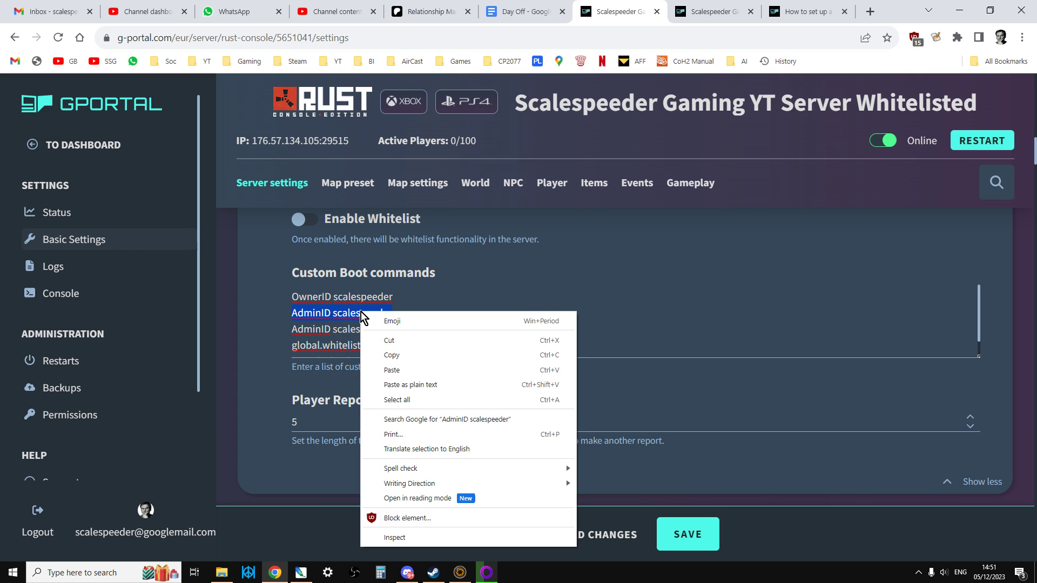
{"action": "left_click", "coordinate": [401, 356]}
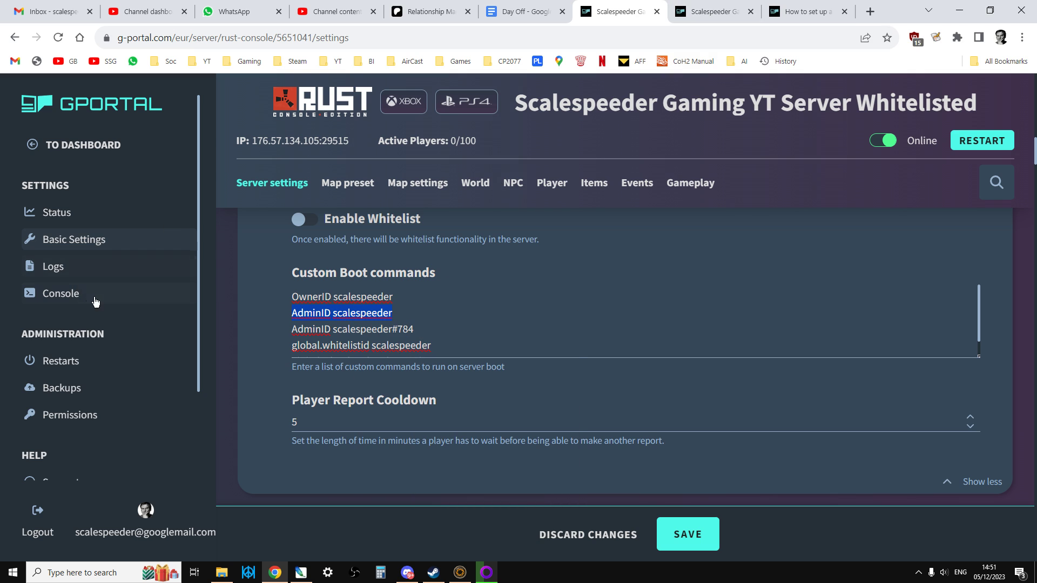
{"action": "left_click", "coordinate": [710, 12]}
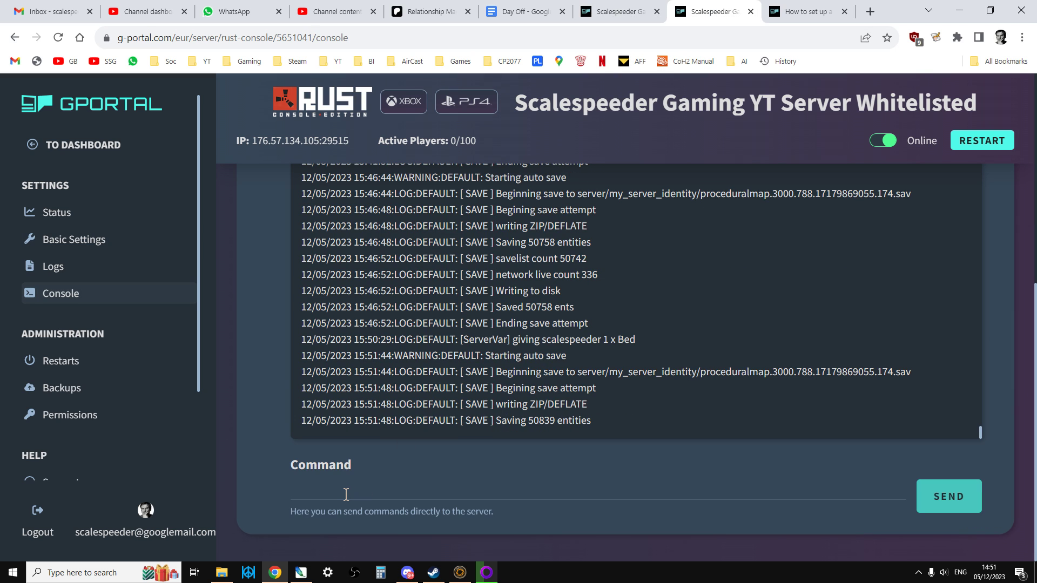
{"action": "key", "text": "ctrl+v"}
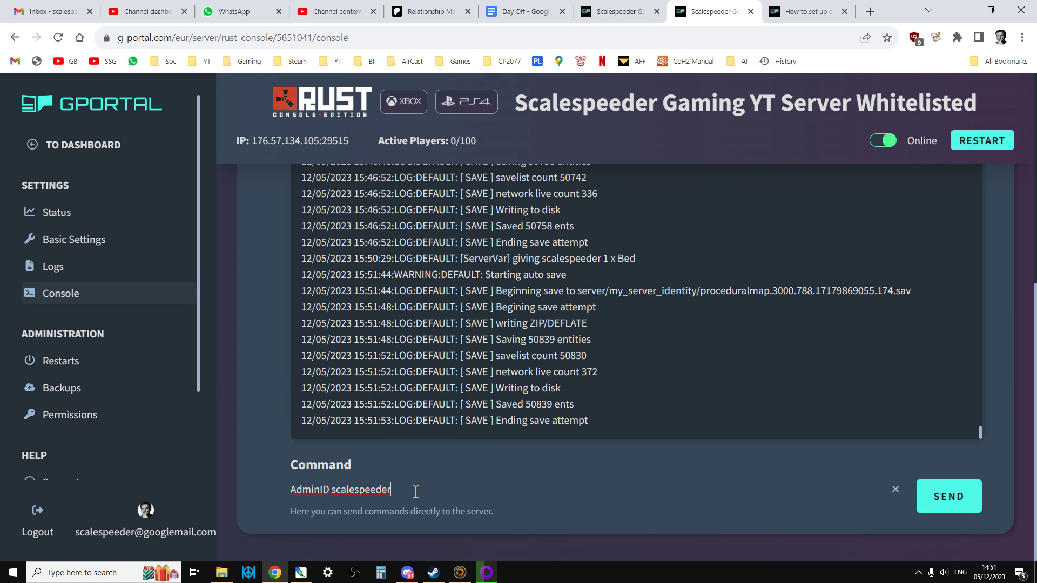
{"action": "key", "text": "Return"}
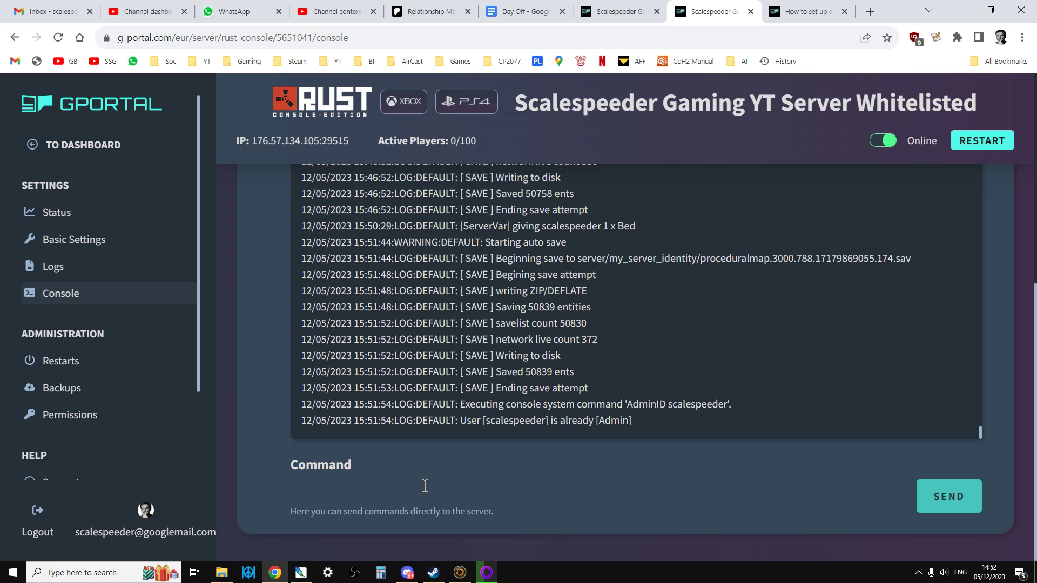
Review the remaining Custom Boot commands, the map presets, the Map settings and the World settings through to Night Length
{"action": "left_click", "coordinate": [626, 15]}
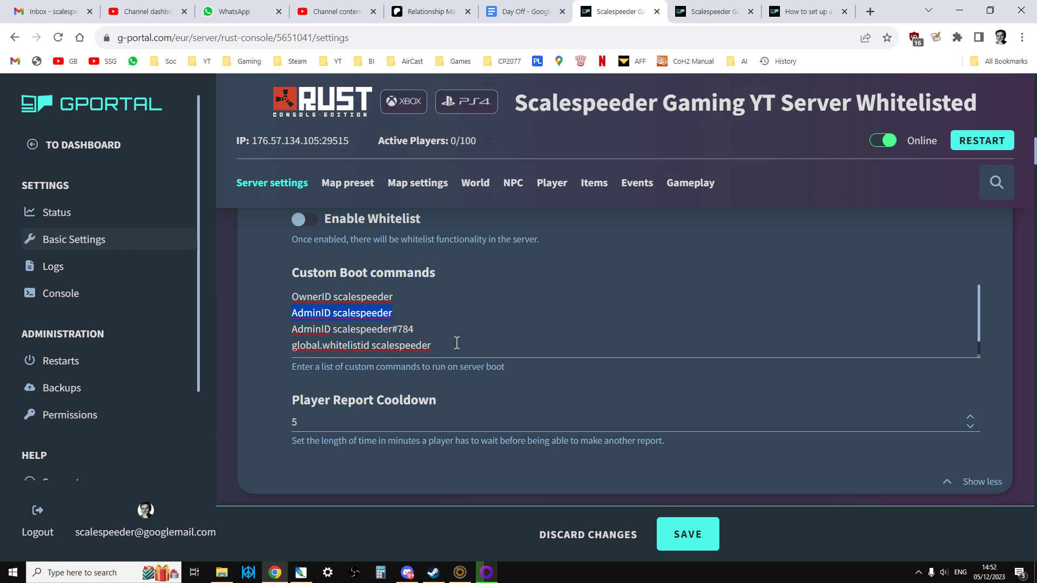
{"action": "scroll", "coordinate": [470, 338], "scroll_direction": "down", "scroll_amount": 5}
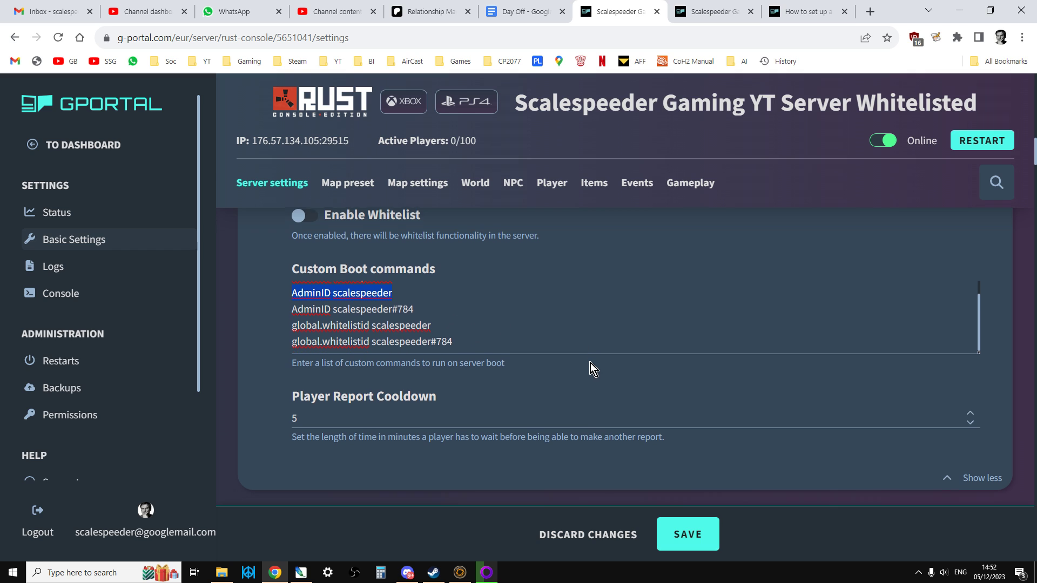
{"action": "scroll", "coordinate": [587, 367], "scroll_direction": "down", "scroll_amount": 5}
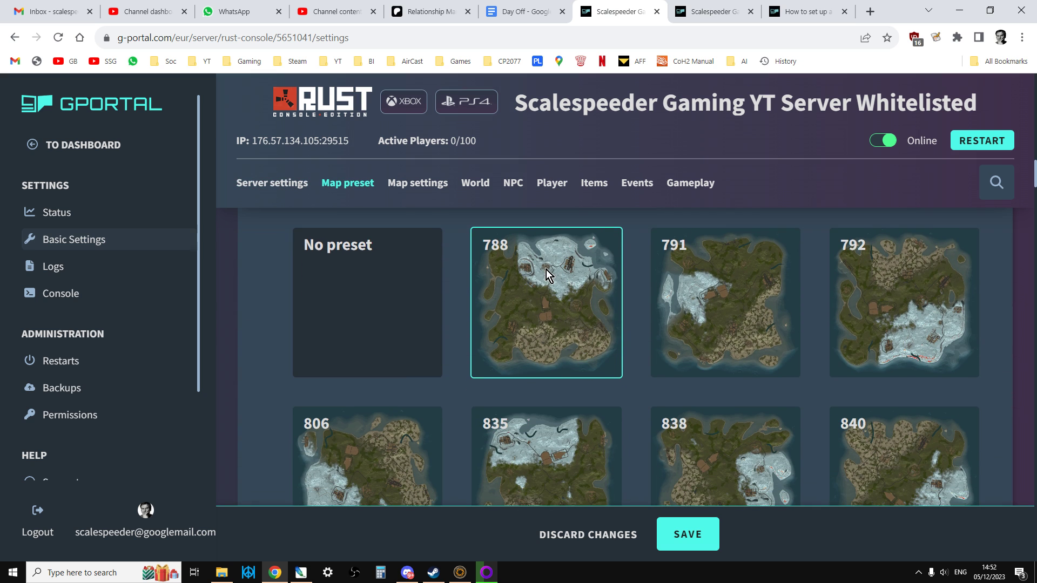
{"action": "scroll", "coordinate": [522, 313], "scroll_direction": "down", "scroll_amount": 15}
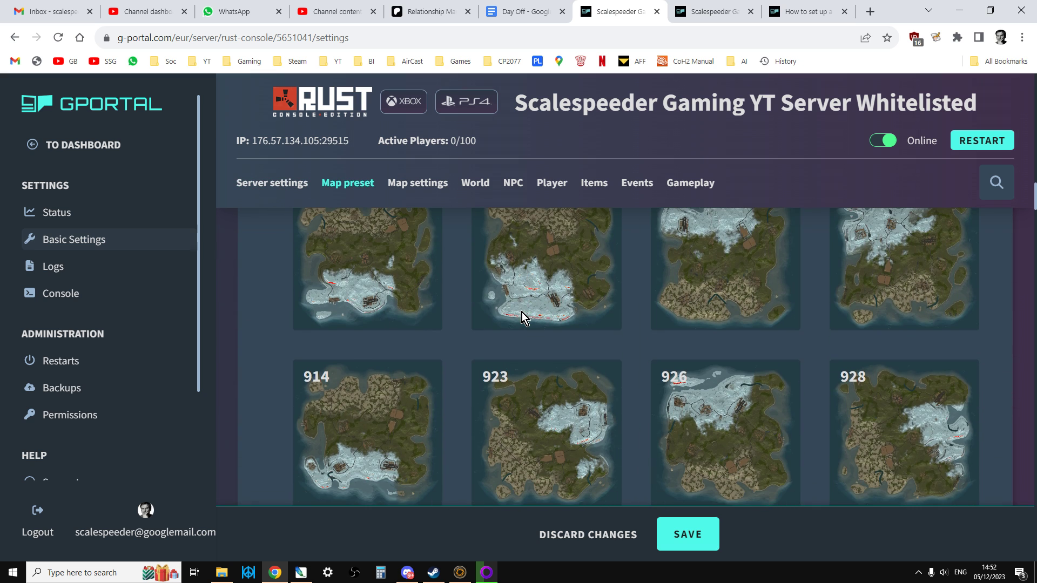
{"action": "scroll", "coordinate": [521, 314], "scroll_direction": "down", "scroll_amount": 8}
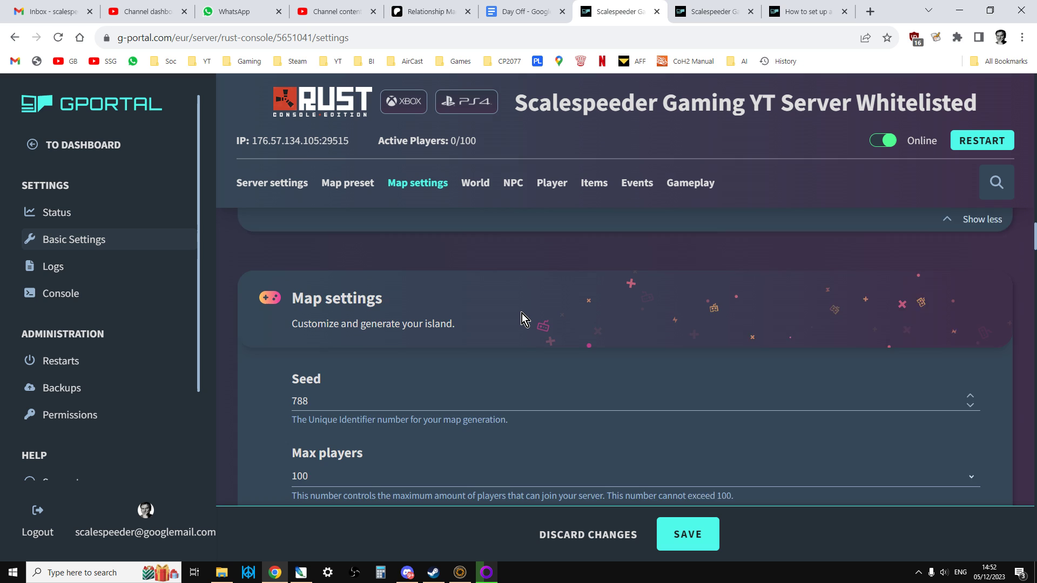
{"action": "scroll", "coordinate": [509, 319], "scroll_direction": "down", "scroll_amount": 2}
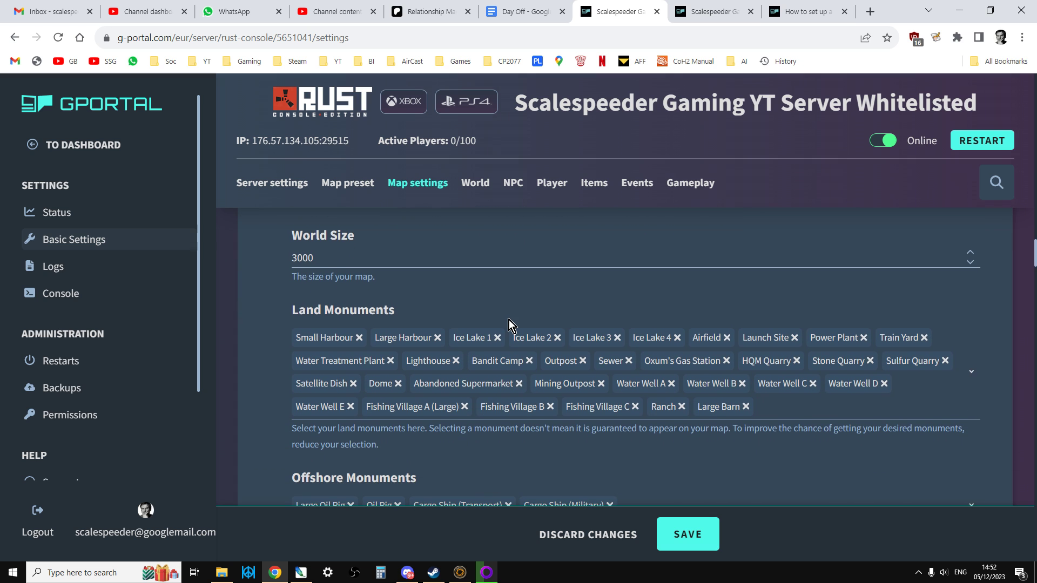
{"action": "scroll", "coordinate": [508, 323], "scroll_direction": "down", "scroll_amount": 8}
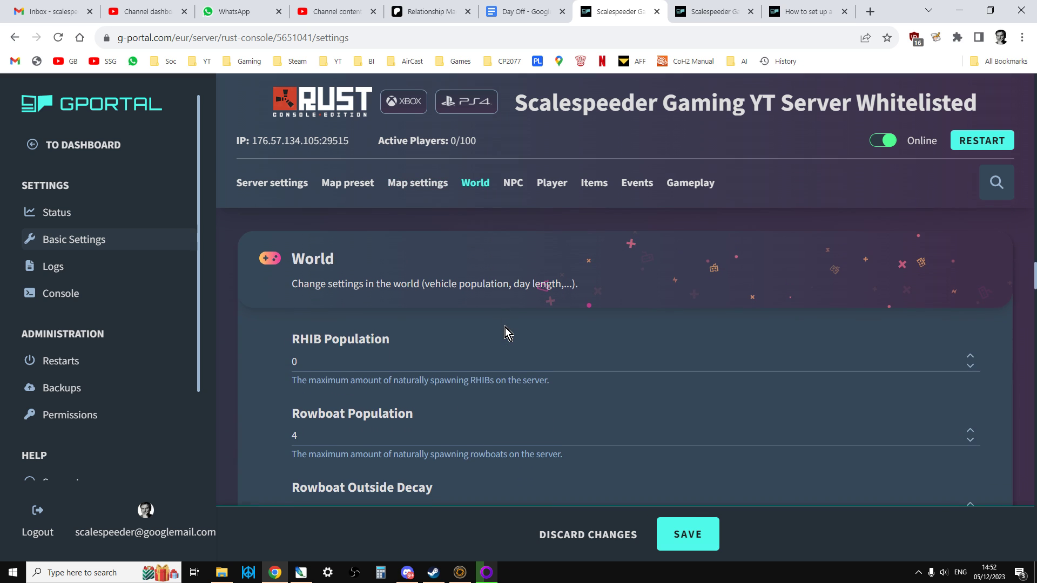
{"action": "scroll", "coordinate": [504, 328], "scroll_direction": "down", "scroll_amount": 4}
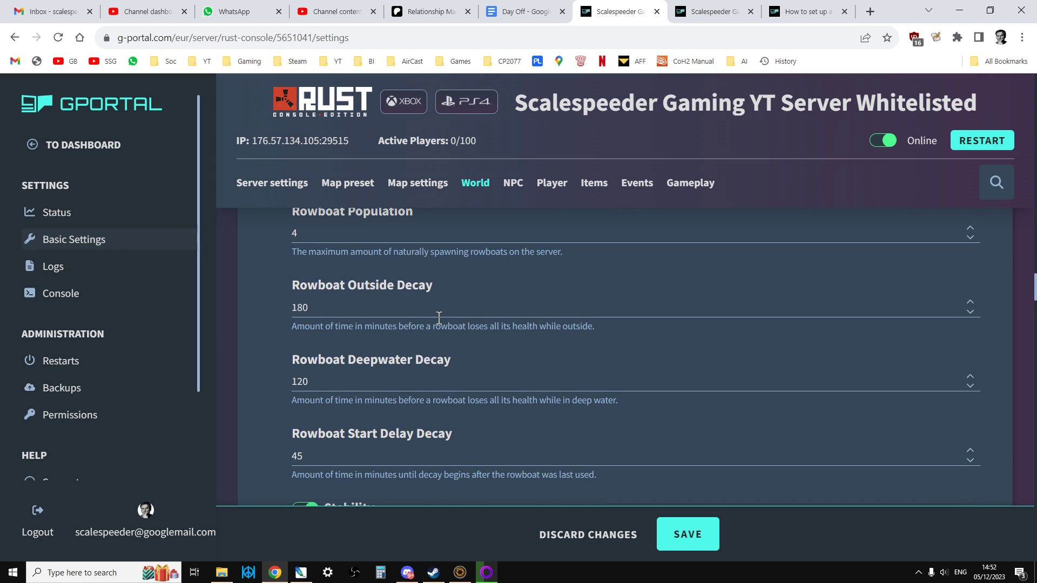
{"action": "scroll", "coordinate": [439, 317], "scroll_direction": "down", "scroll_amount": 4}
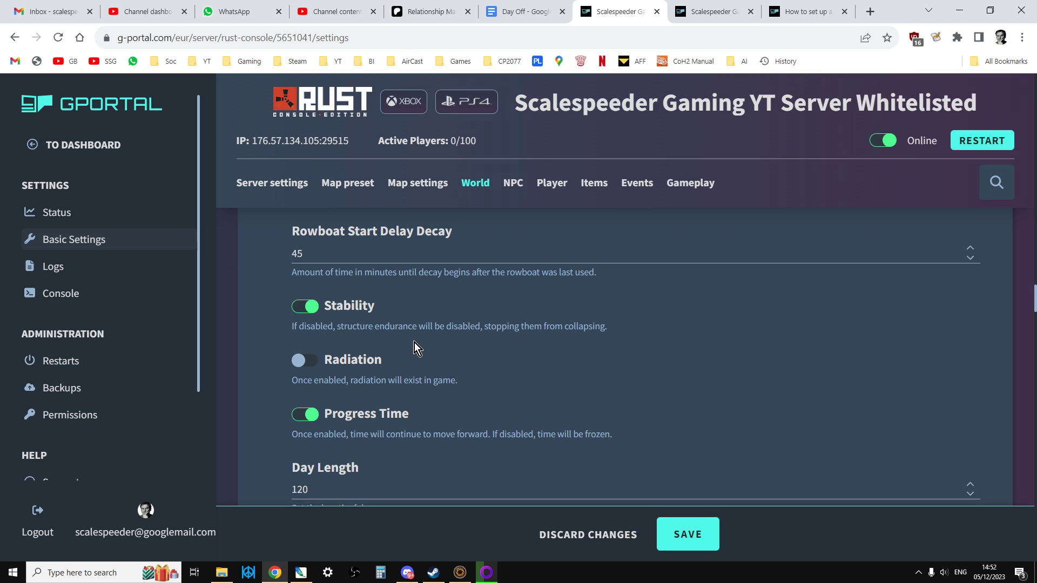
{"action": "scroll", "coordinate": [415, 346], "scroll_direction": "down", "scroll_amount": 1}
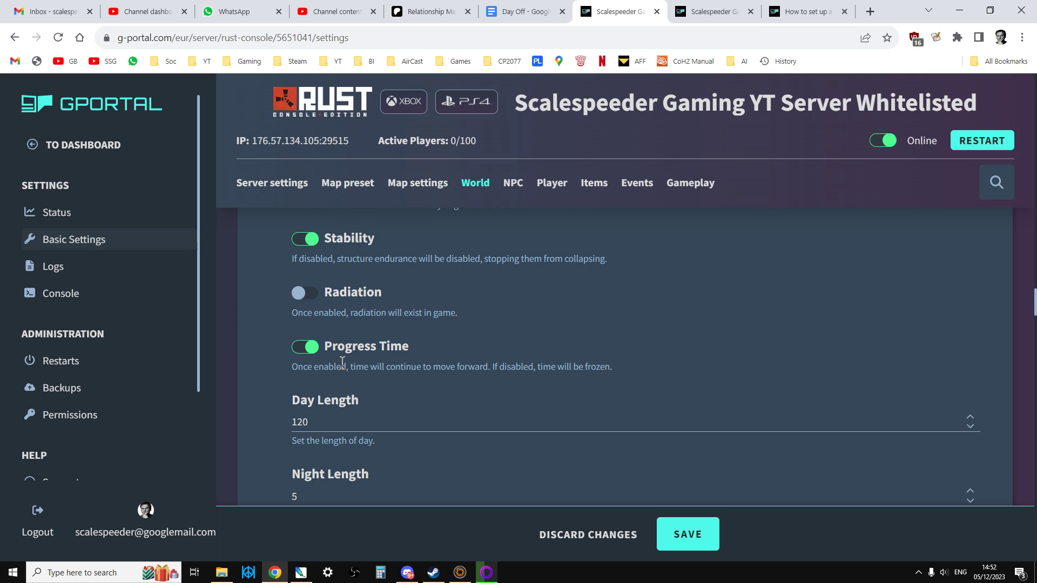
{"action": "scroll", "coordinate": [343, 367], "scroll_direction": "down", "scroll_amount": 1}
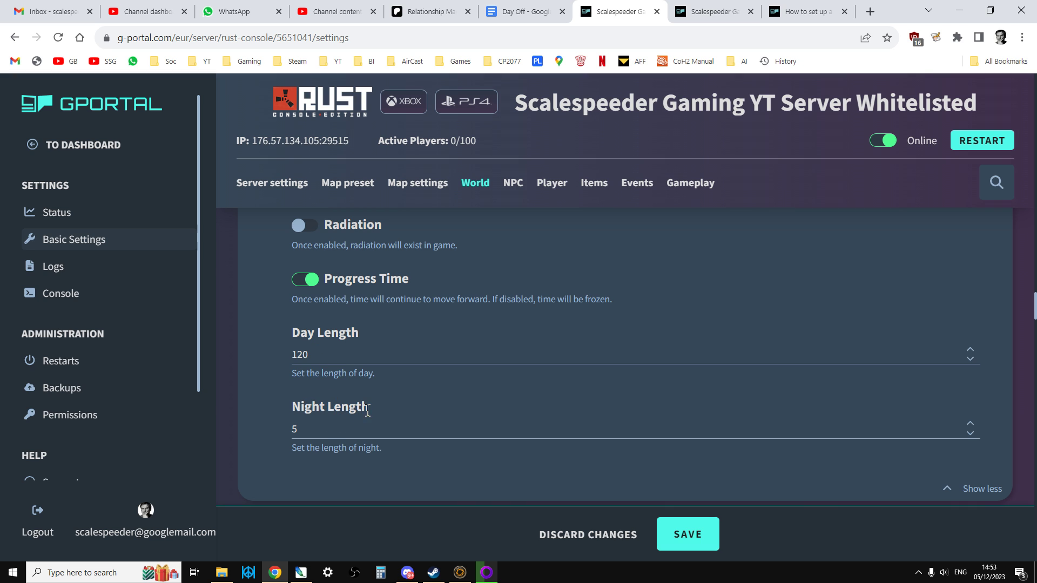
Review the NPC settings and the Player settings, from NPC Think and the animal populations through to Limit Team Locks
{"action": "scroll", "coordinate": [367, 412], "scroll_direction": "down", "scroll_amount": 5}
{"action": "scroll", "coordinate": [373, 416], "scroll_direction": "down", "scroll_amount": 1}
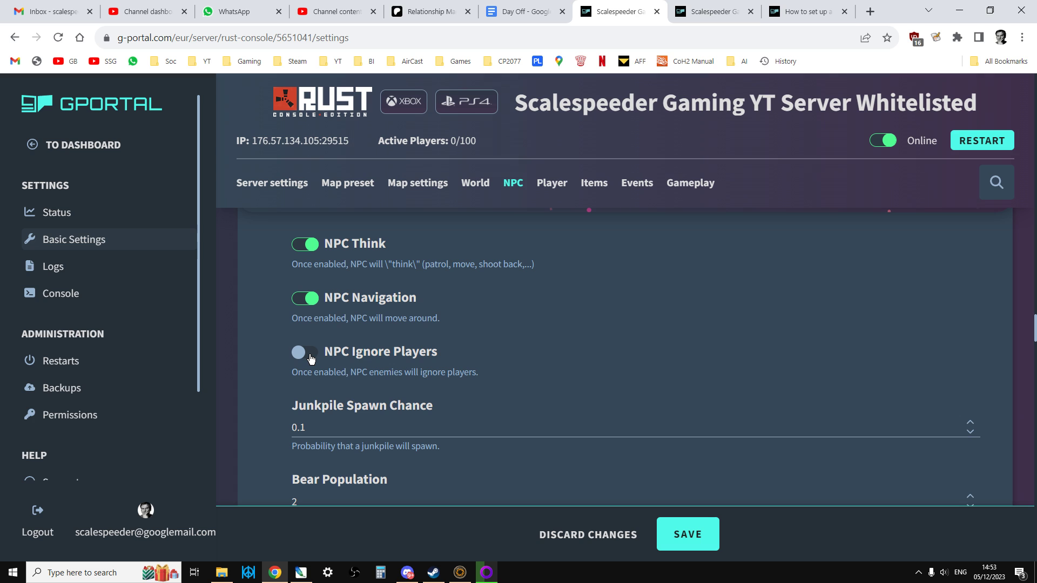
{"action": "scroll", "coordinate": [368, 350], "scroll_direction": "down", "scroll_amount": 3}
{"action": "scroll", "coordinate": [371, 355], "scroll_direction": "down", "scroll_amount": 6}
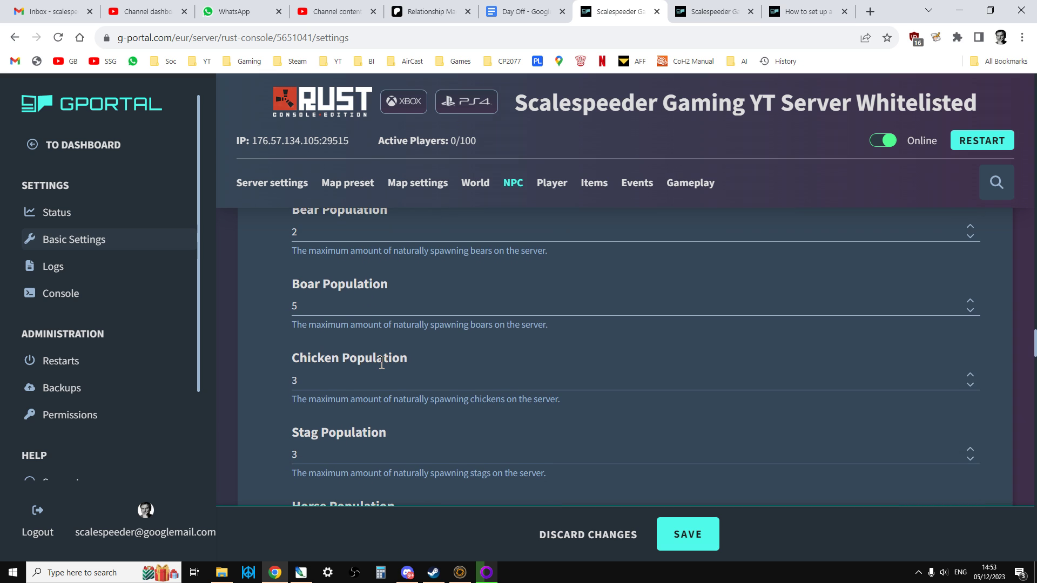
{"action": "scroll", "coordinate": [373, 338], "scroll_direction": "down", "scroll_amount": 9}
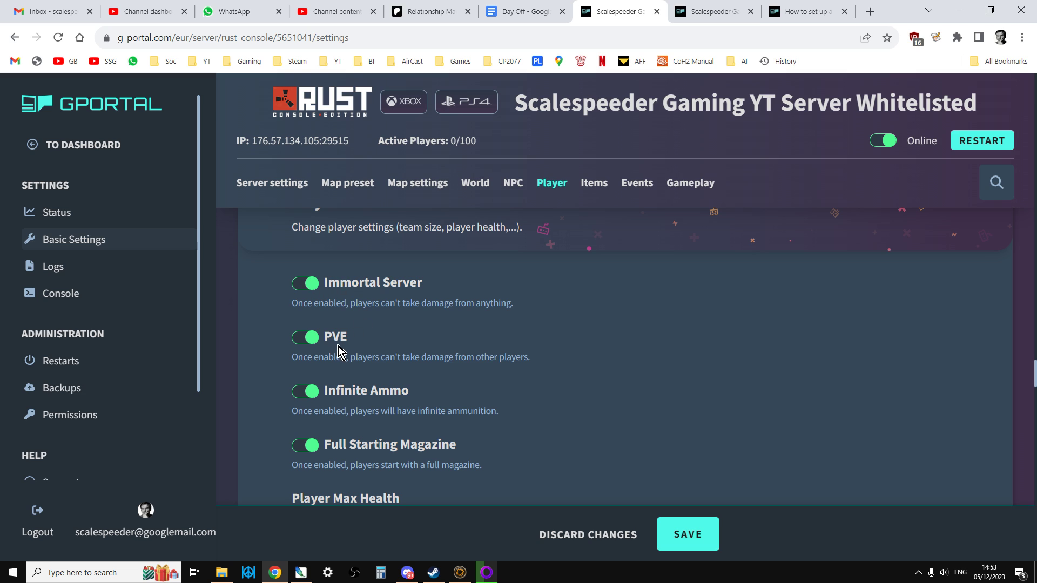
{"action": "scroll", "coordinate": [338, 346], "scroll_direction": "down", "scroll_amount": 1}
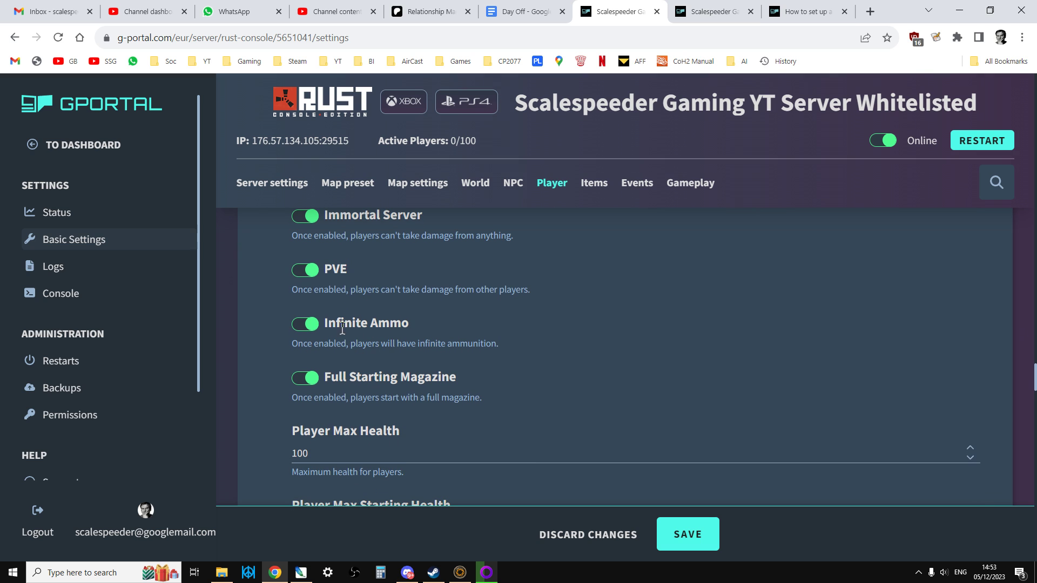
{"action": "scroll", "coordinate": [366, 343], "scroll_direction": "down", "scroll_amount": 1}
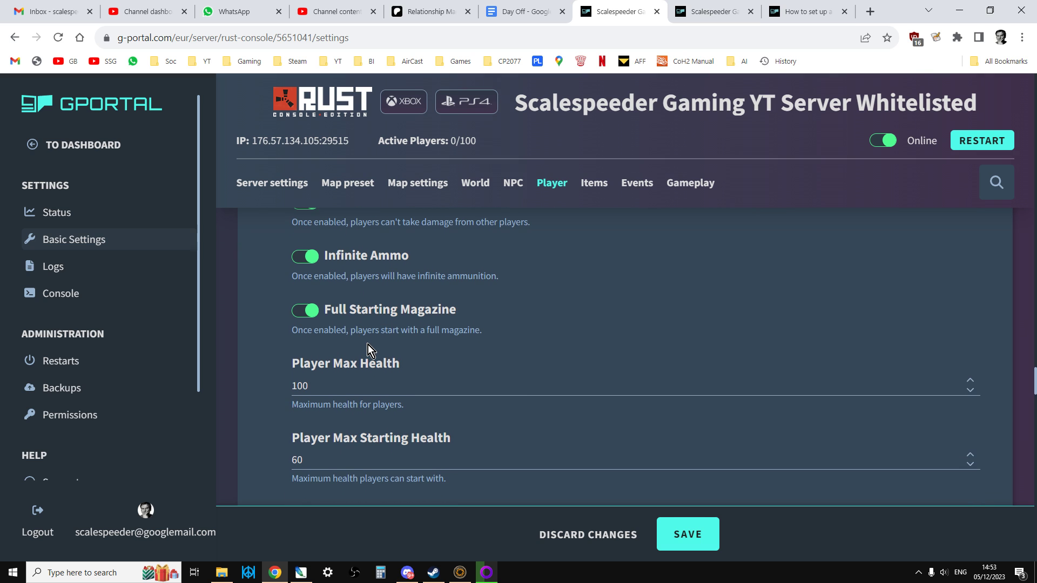
{"action": "scroll", "coordinate": [367, 344], "scroll_direction": "down", "scroll_amount": 3}
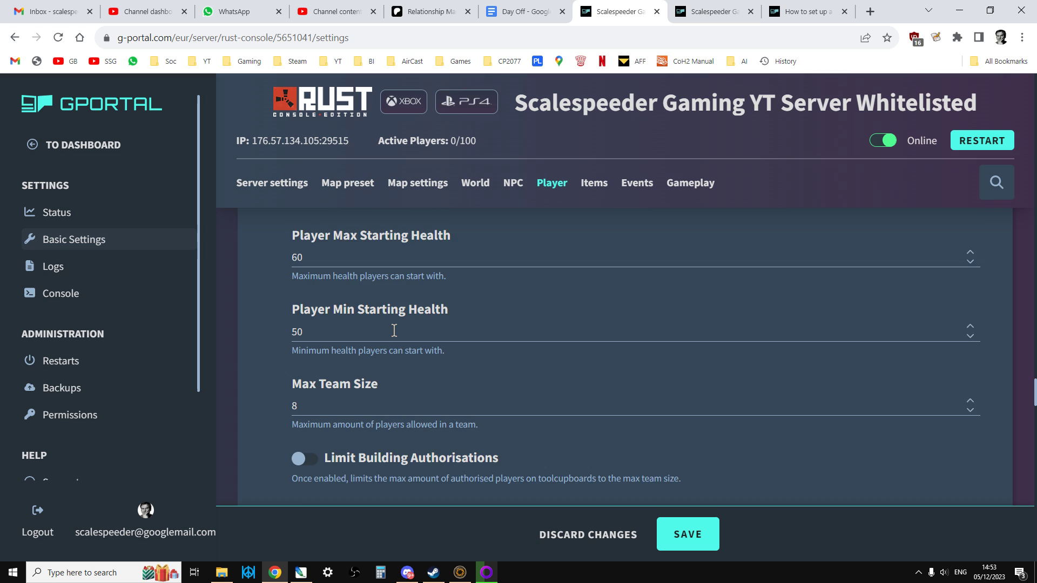
{"action": "scroll", "coordinate": [394, 331], "scroll_direction": "down", "scroll_amount": 3}
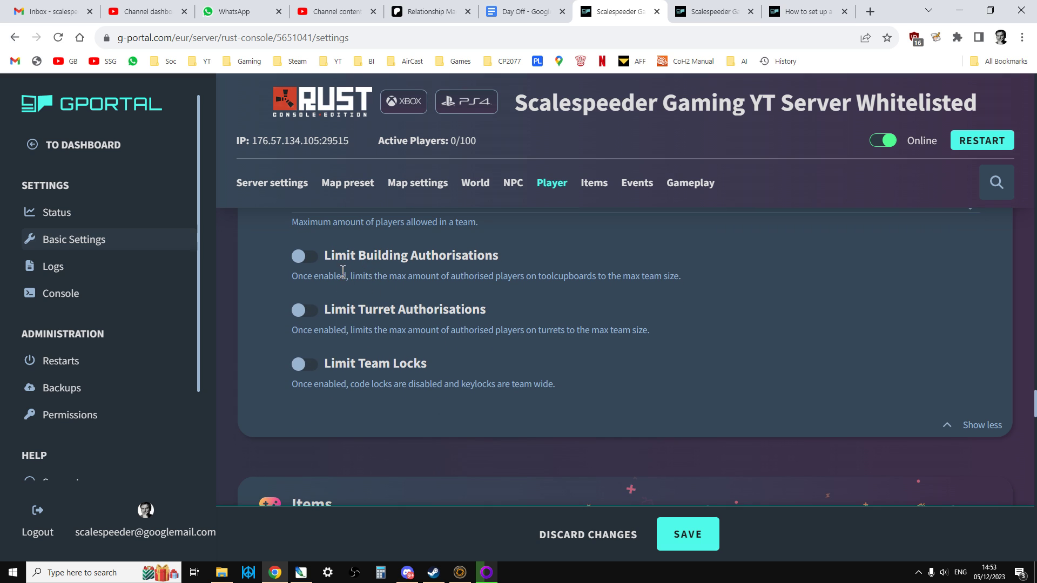
{"action": "scroll", "coordinate": [364, 340], "scroll_direction": "down", "scroll_amount": 1}
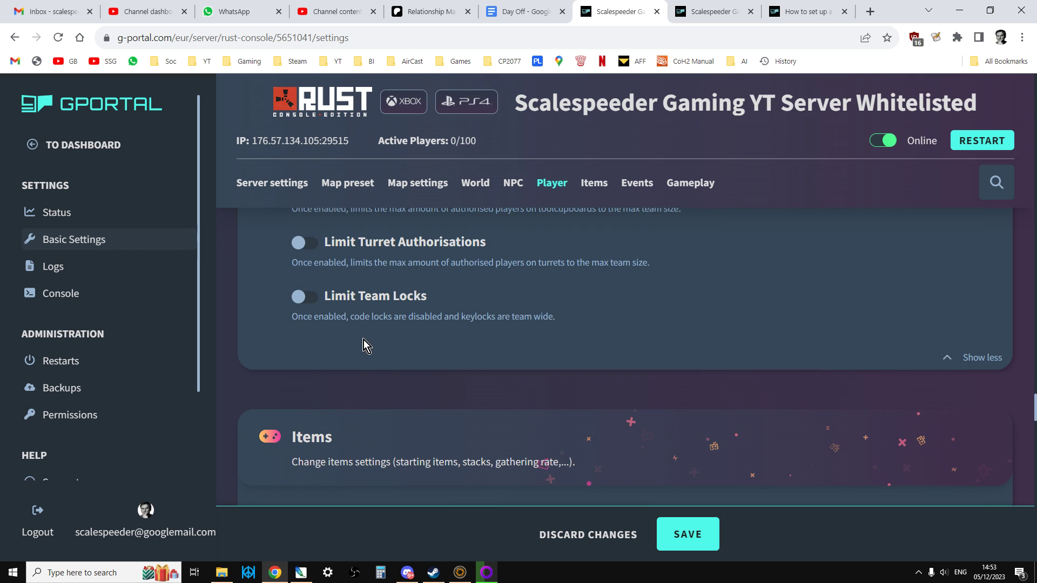
Review the Items settings from No Starting Items through crafting, blueprints and the scale values to Disable Item Damage
{"action": "scroll", "coordinate": [364, 339], "scroll_direction": "down", "scroll_amount": 4}
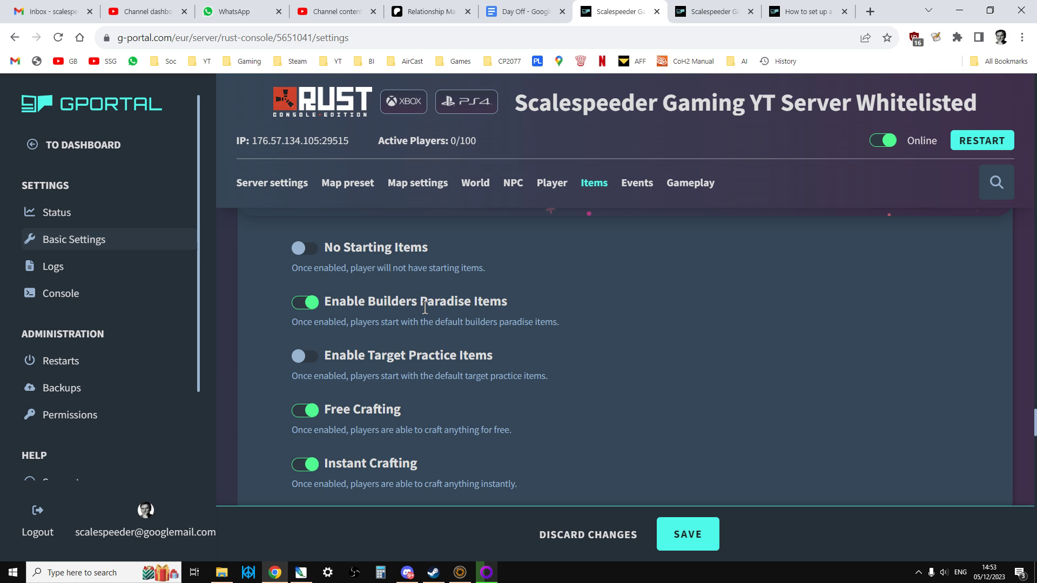
{"action": "scroll", "coordinate": [425, 308], "scroll_direction": "down", "scroll_amount": 2}
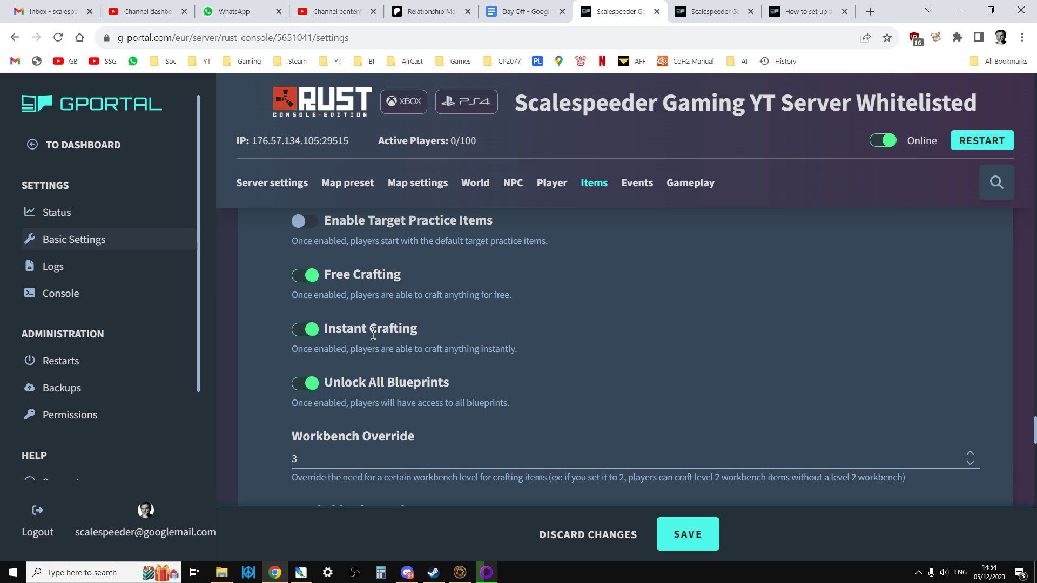
{"action": "scroll", "coordinate": [373, 333], "scroll_direction": "down", "scroll_amount": 1}
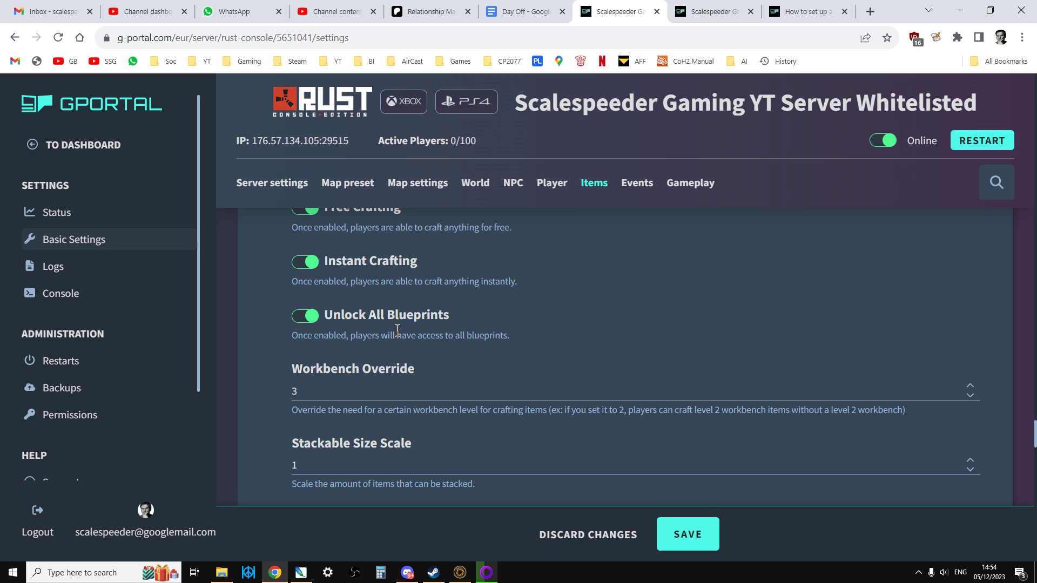
{"action": "scroll", "coordinate": [397, 330], "scroll_direction": "down", "scroll_amount": 1}
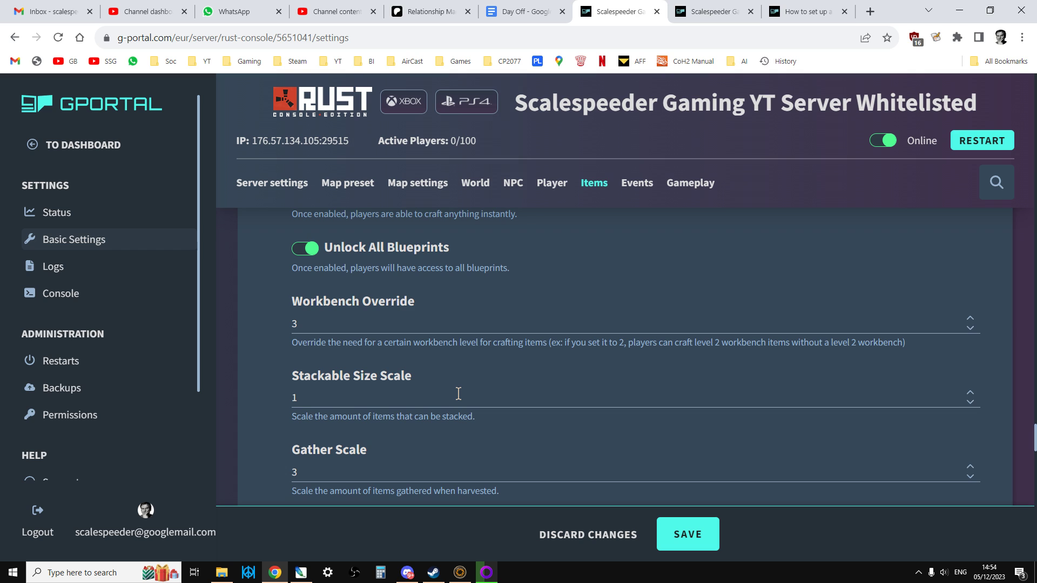
{"action": "scroll", "coordinate": [452, 365], "scroll_direction": "down", "scroll_amount": 2}
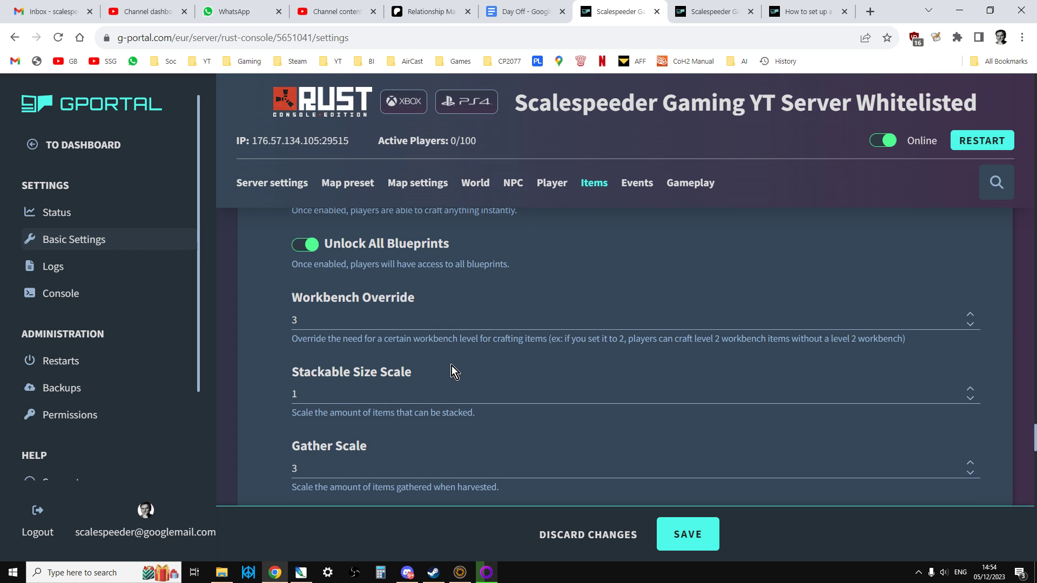
{"action": "scroll", "coordinate": [429, 367], "scroll_direction": "down", "scroll_amount": 1}
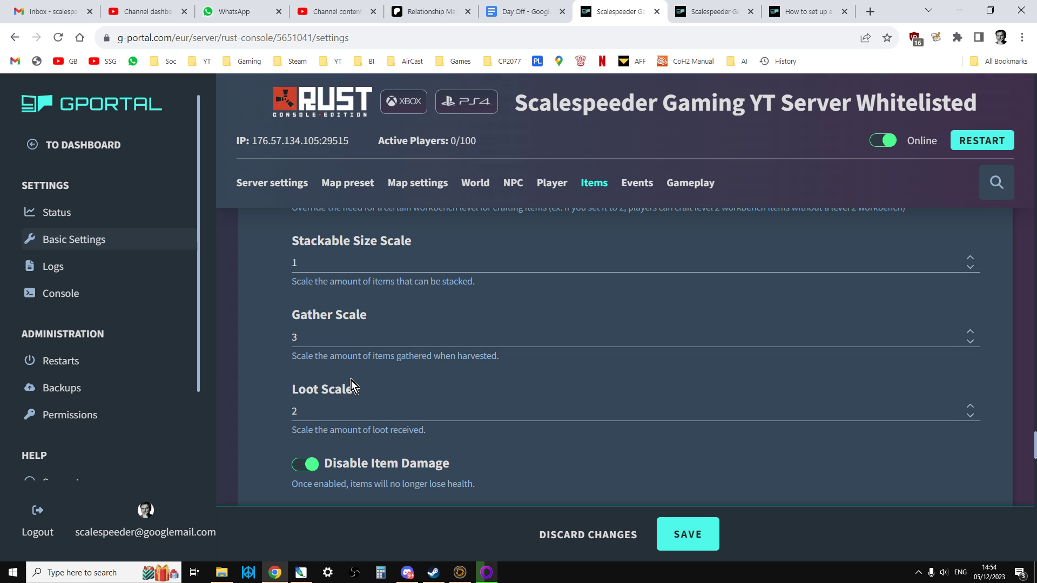
{"action": "scroll", "coordinate": [352, 380], "scroll_direction": "down", "scroll_amount": 3}
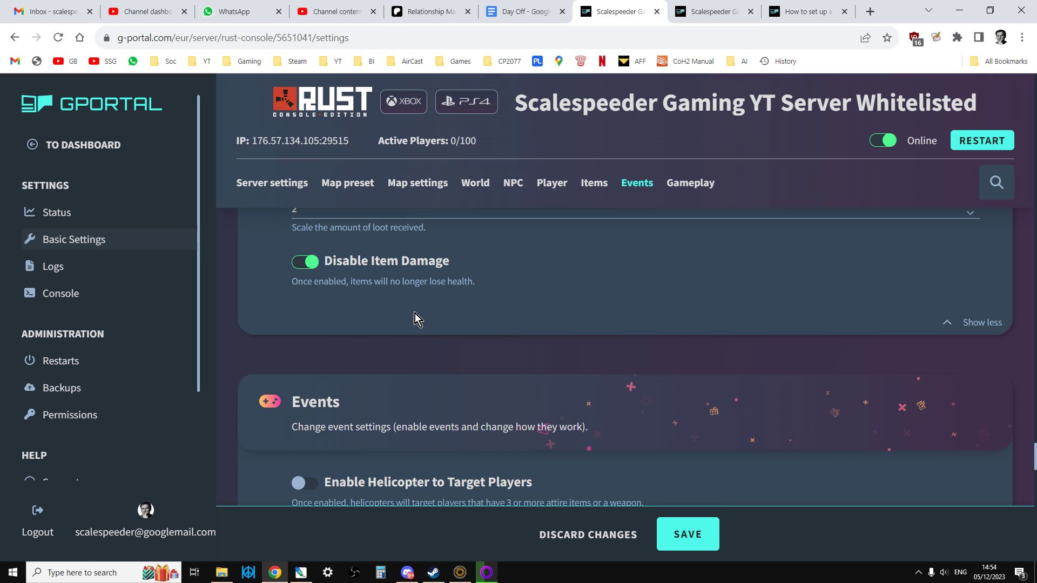
Review the Events settings and the Gameplay settings, from the helicopter options through to Codelock Lockout Cooldown
{"action": "scroll", "coordinate": [432, 319], "scroll_direction": "down", "scroll_amount": 3}
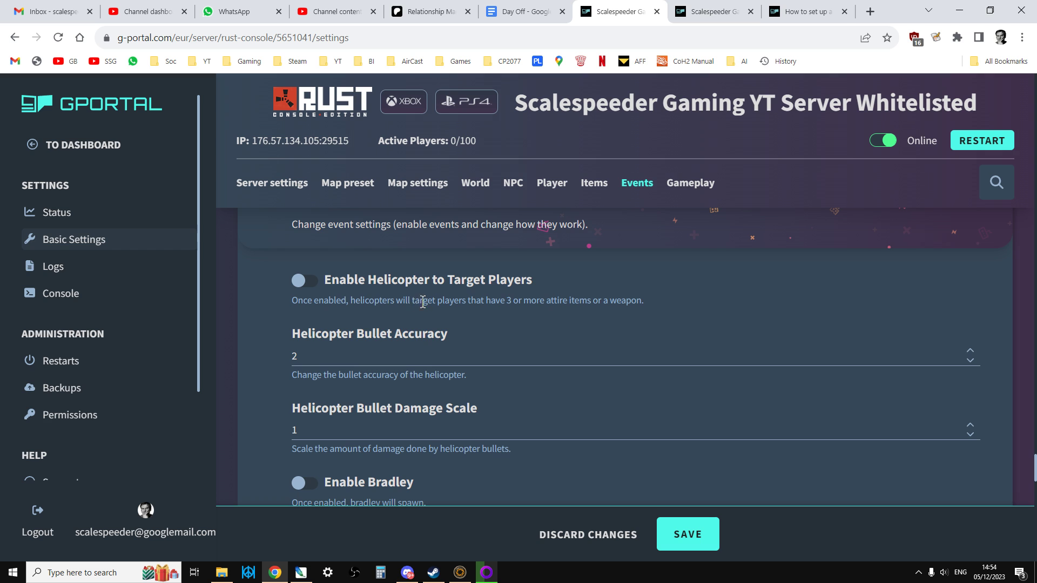
{"action": "scroll", "coordinate": [316, 319], "scroll_direction": "down", "scroll_amount": 2}
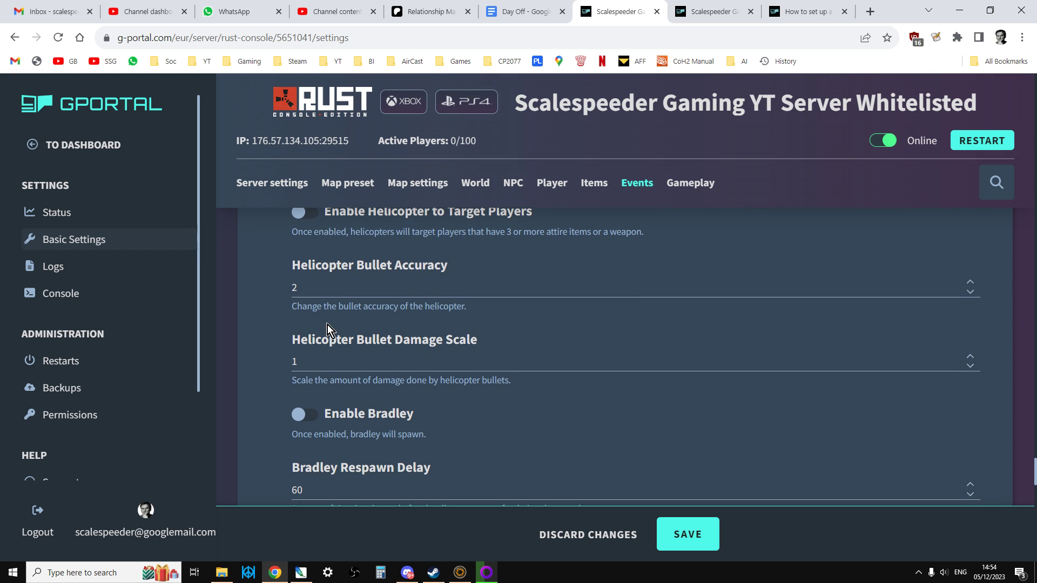
{"action": "scroll", "coordinate": [321, 362], "scroll_direction": "down", "scroll_amount": 5}
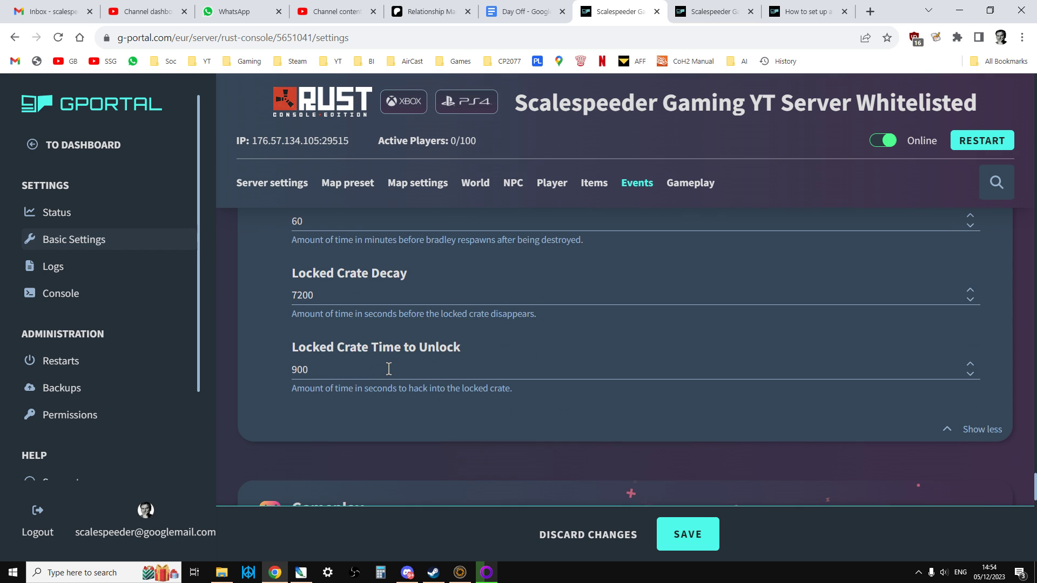
{"action": "scroll", "coordinate": [429, 369], "scroll_direction": "down", "scroll_amount": 4}
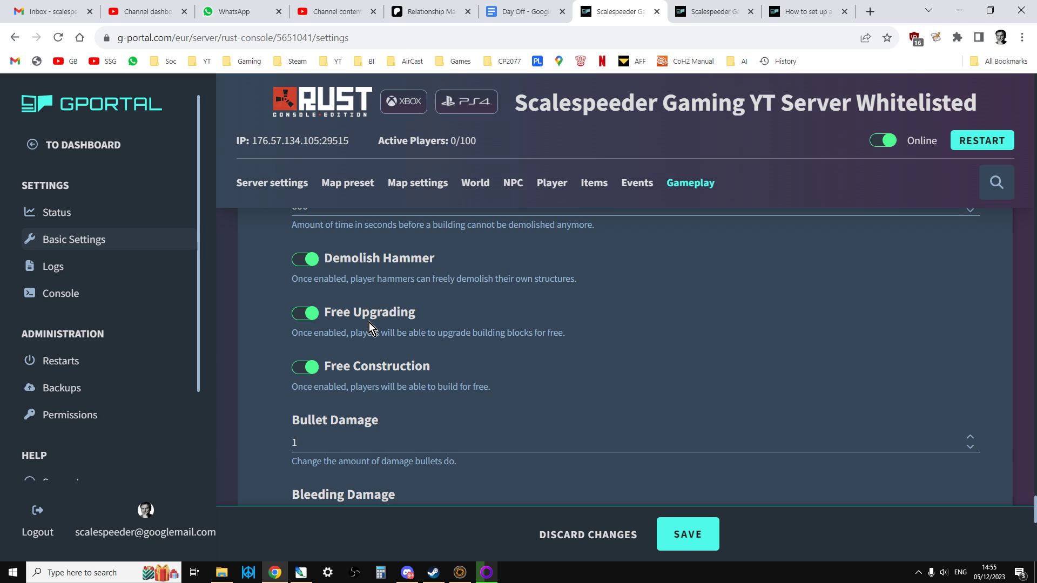
{"action": "scroll", "coordinate": [400, 324], "scroll_direction": "down", "scroll_amount": 1}
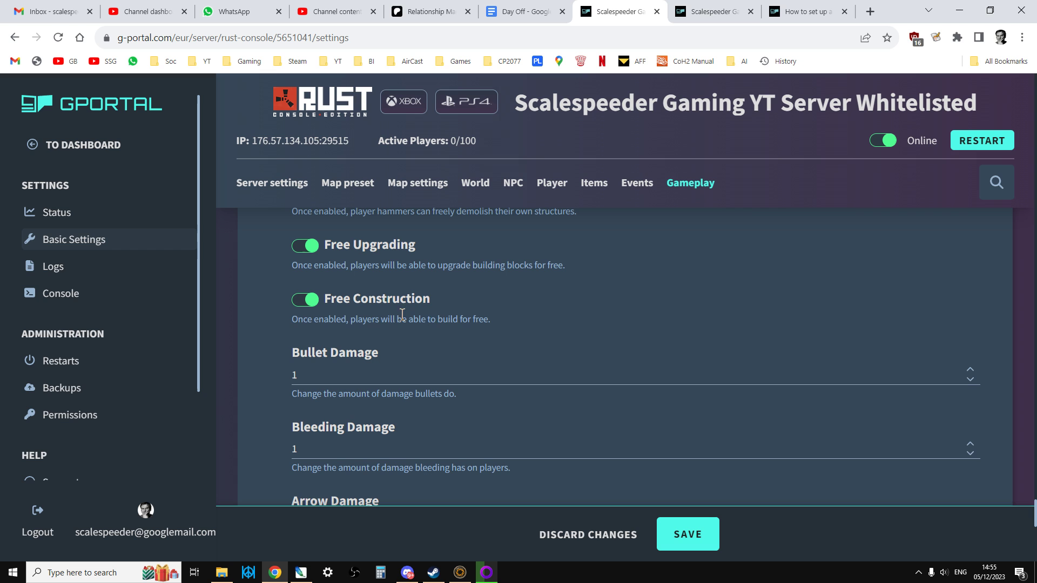
{"action": "scroll", "coordinate": [455, 314], "scroll_direction": "down", "scroll_amount": 2}
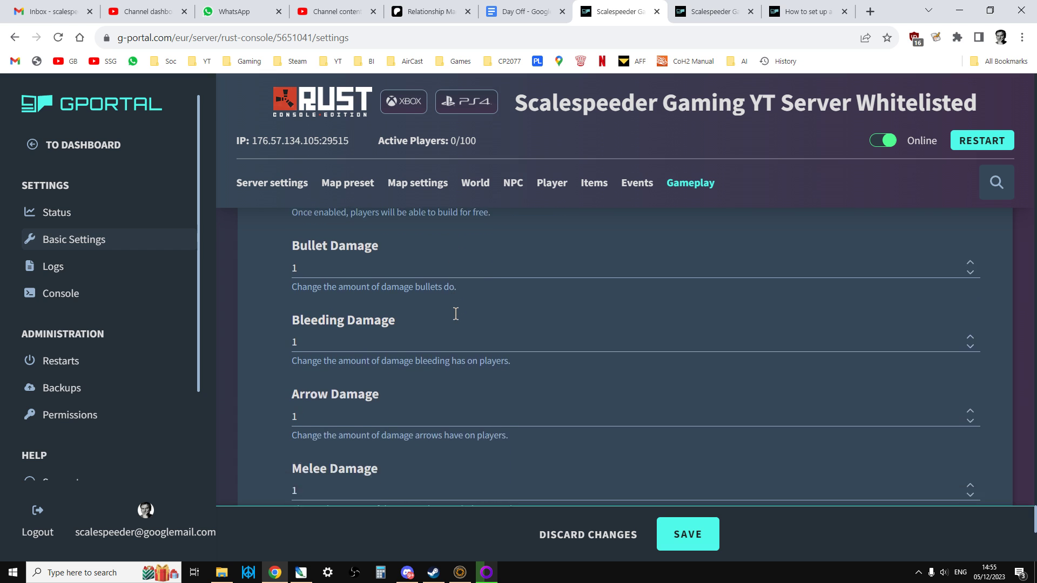
{"action": "scroll", "coordinate": [456, 314], "scroll_direction": "down", "scroll_amount": 8}
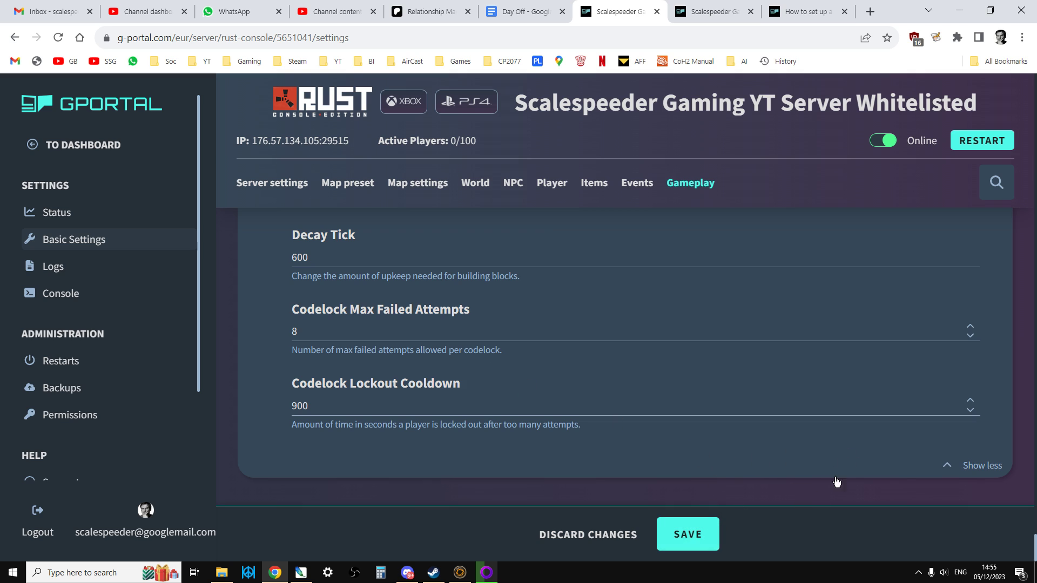
Switch to the Rust game stream and walk through the grass to the shoreline opposite the lighthouse
{"action": "left_click", "coordinate": [460, 572]}
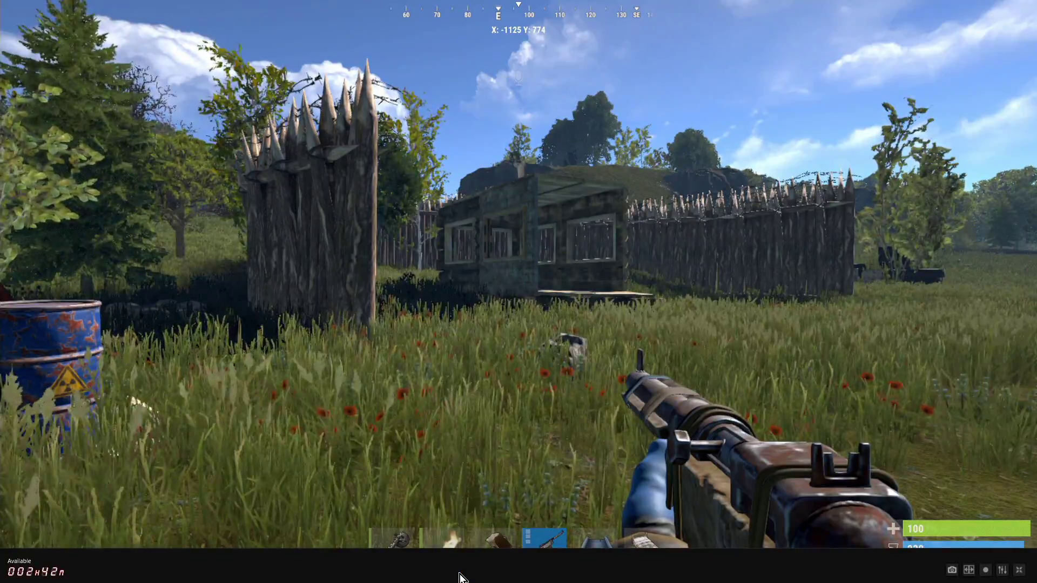
{"action": "key", "text": "w"}
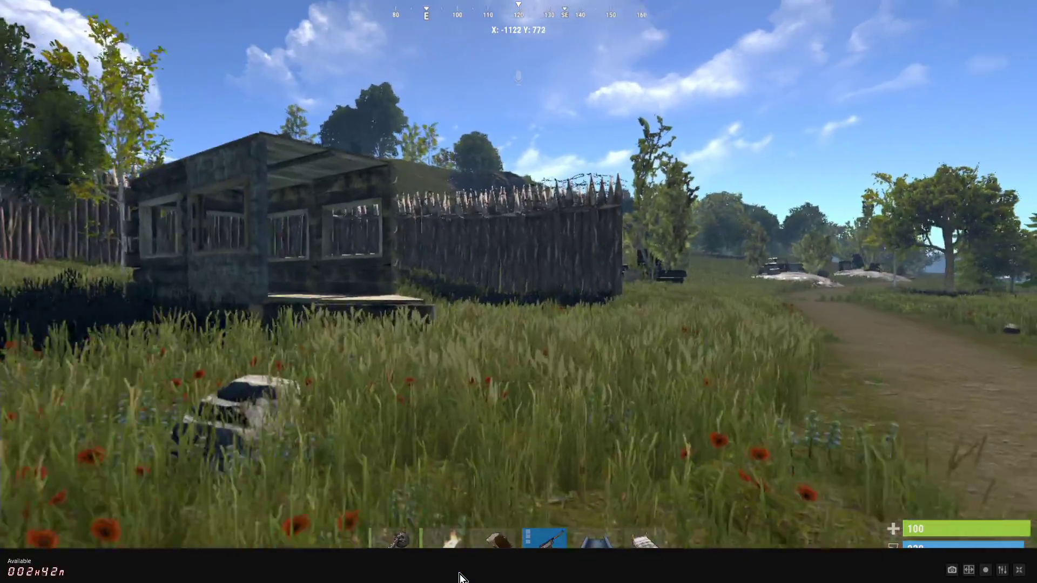
{"action": "key", "text": "alt+z"}
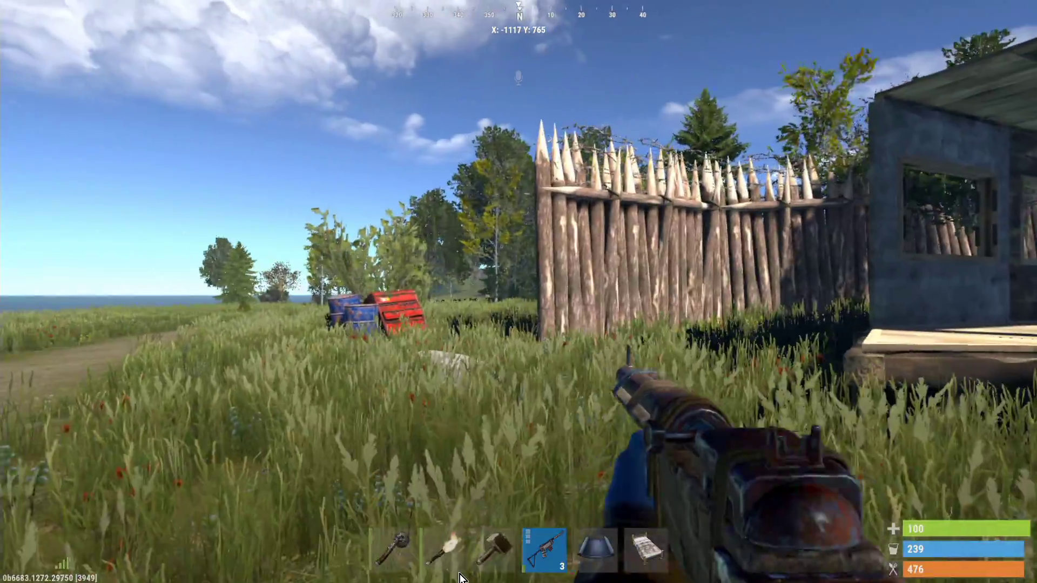
{"action": "key", "text": "w"}
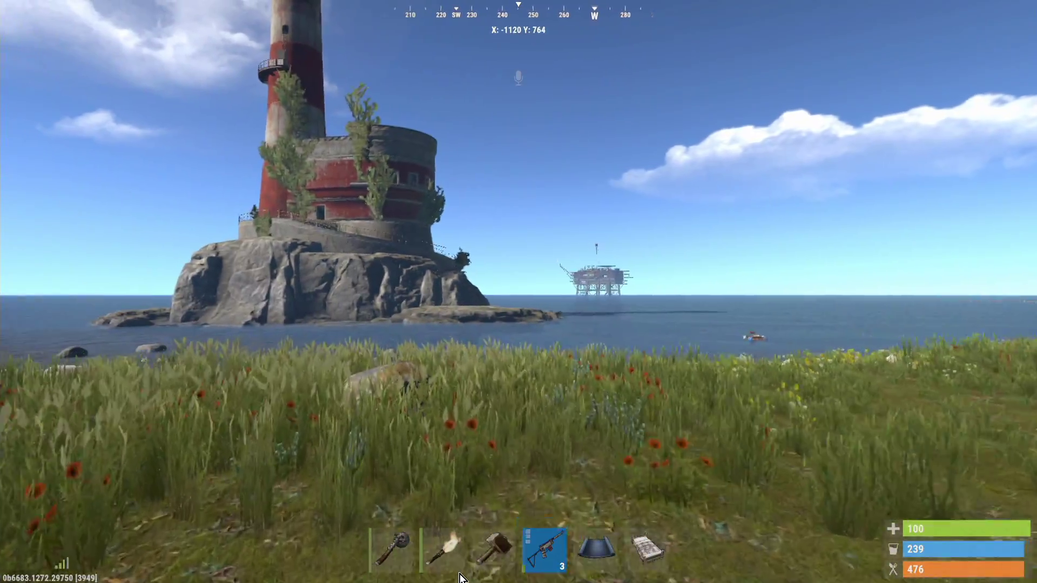
{"action": "key", "text": "w"}
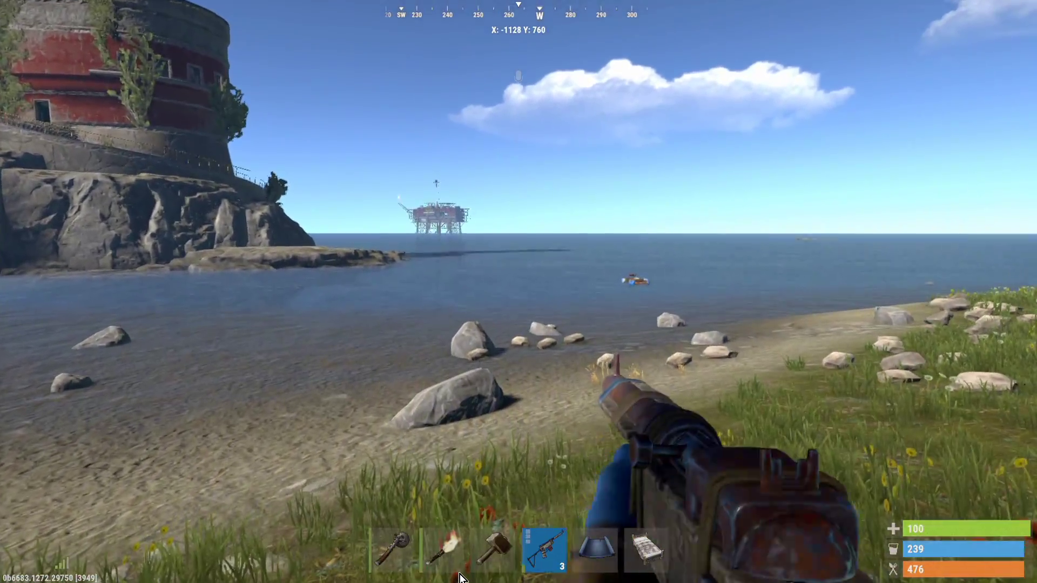
{"action": "key", "text": "w"}
{"action": "key", "text": "v"}
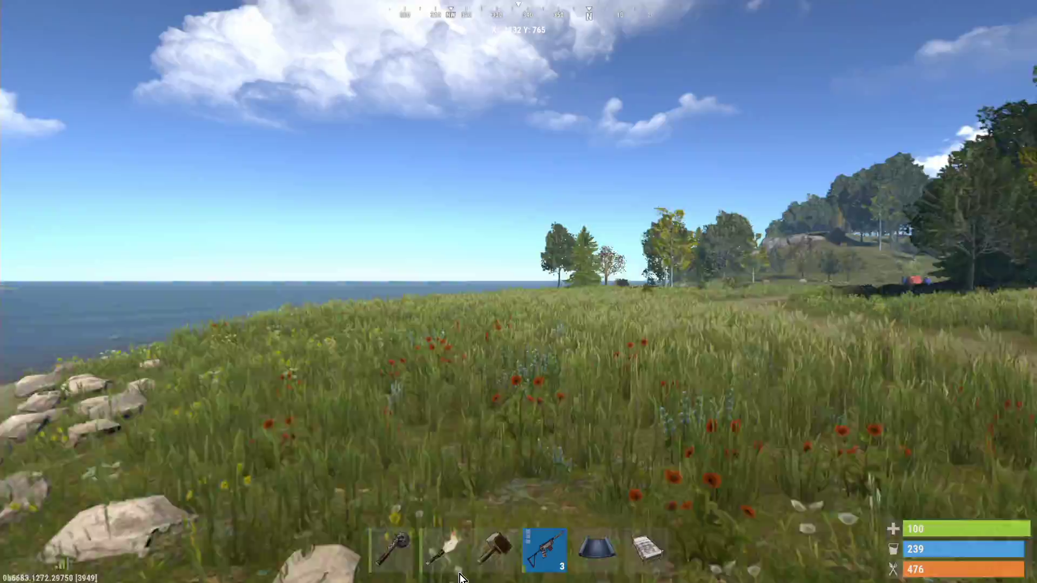
Walk from the shore back to the dirt path and sidestep along the compound's open front to the end of its far spiked wall
{"action": "key", "text": "w"}
{"action": "key", "text": "w"}
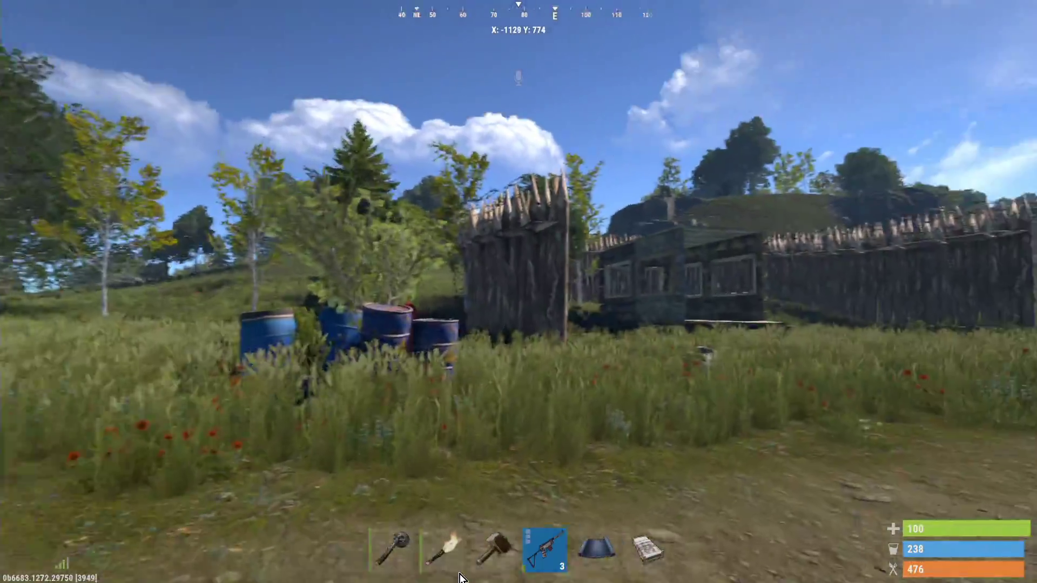
{"action": "key", "text": "d"}
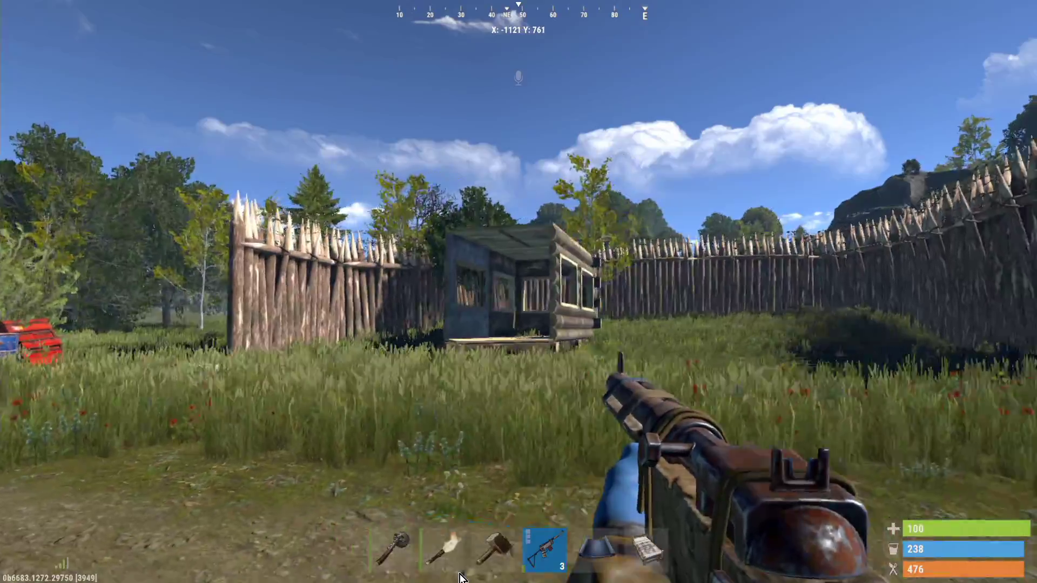
{"action": "key", "text": "d"}
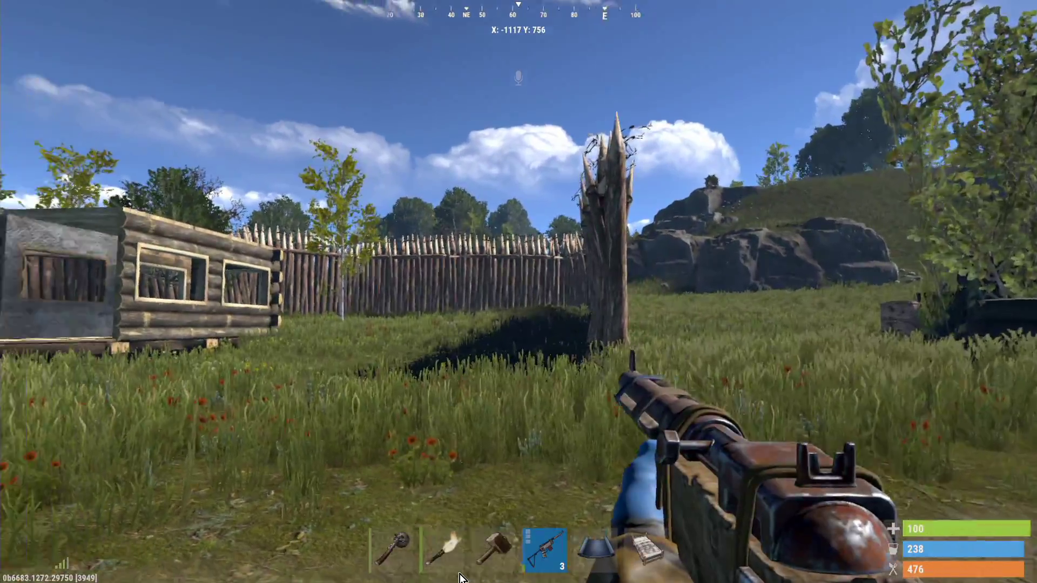
{"action": "key", "text": "d"}
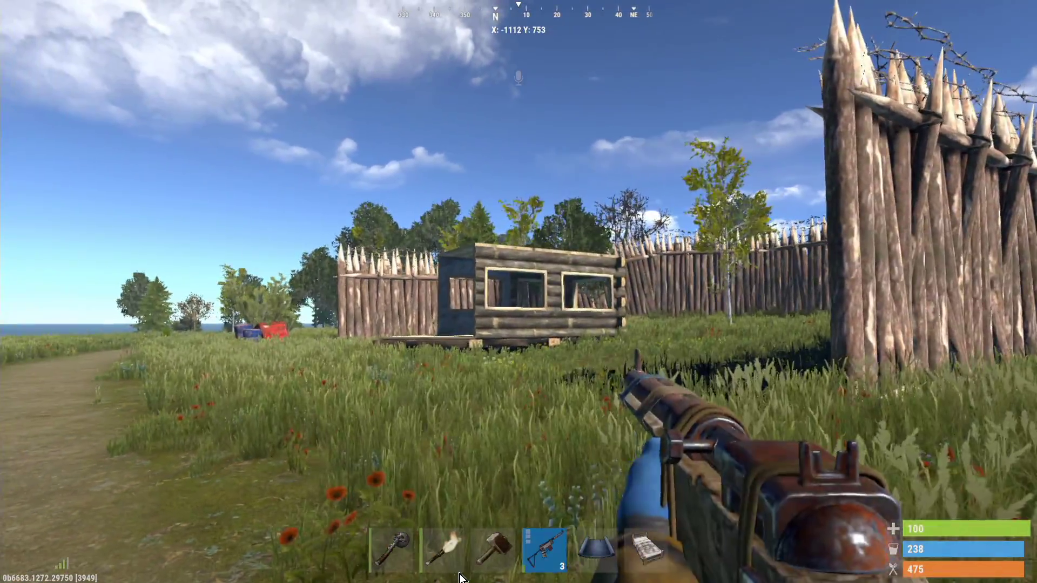
{"action": "key", "text": "w"}
{"action": "key", "text": "d"}
{"action": "key", "text": "a"}
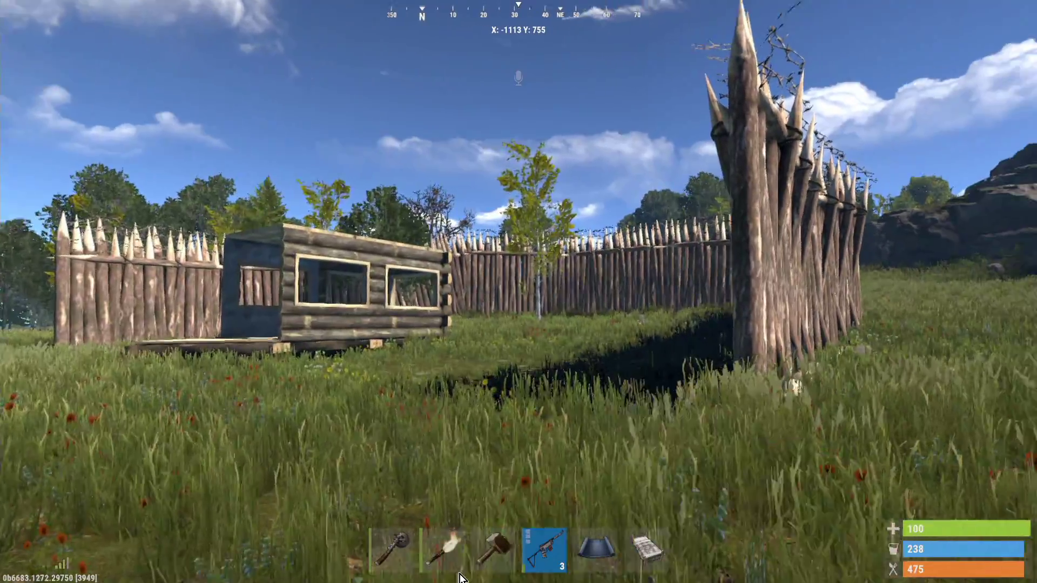
Run to the shore facing the lighthouse, continue along the grass beside the path, turn back toward the compound and open the inventory
{"action": "key", "text": "a"}
{"action": "key", "text": "shift+w"}
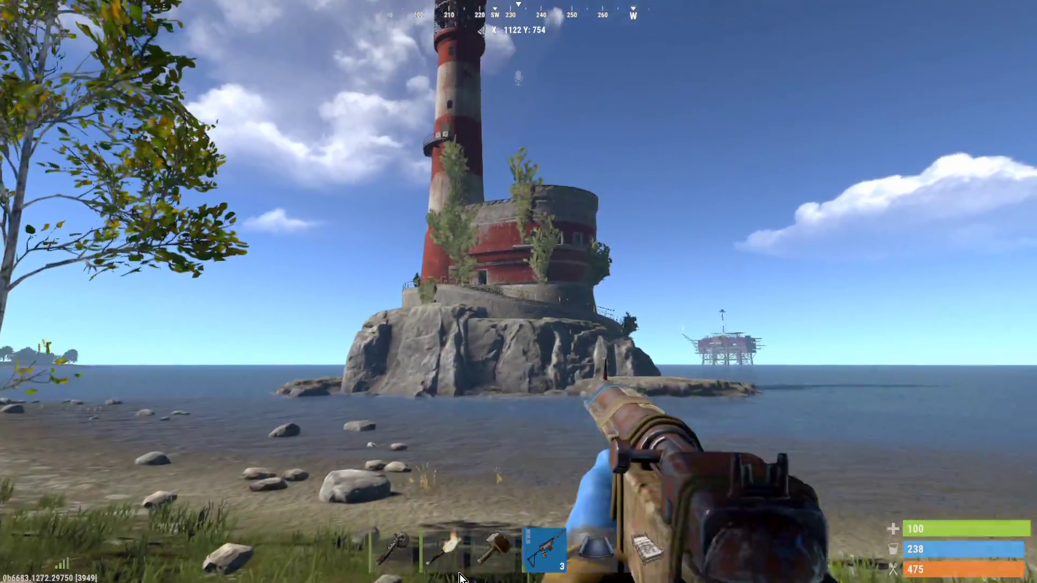
{"action": "key", "text": "shift+w"}
{"action": "key", "text": "w"}
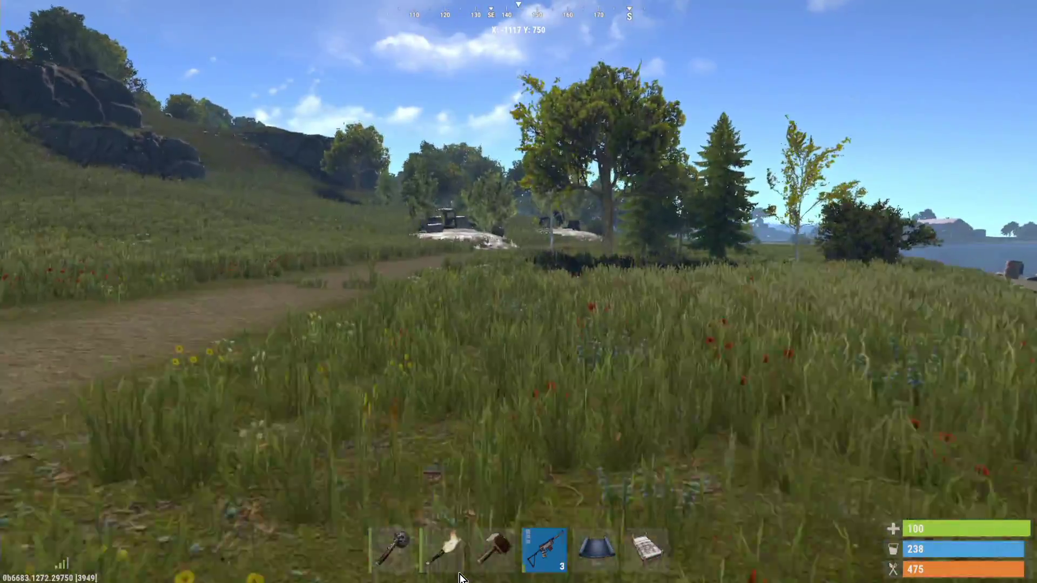
{"action": "key", "text": "shift+w"}
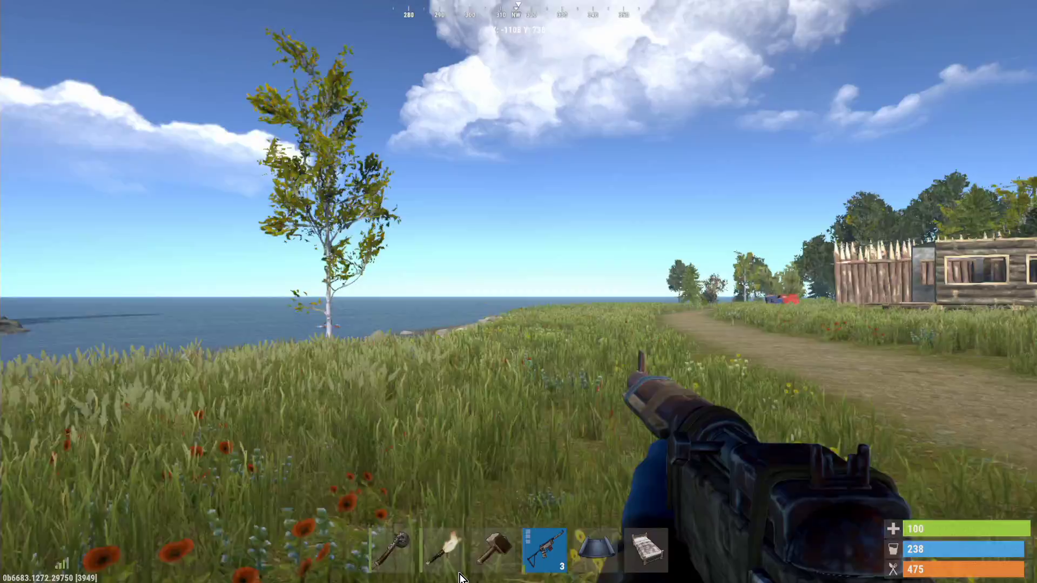
{"action": "key", "text": "shift+w"}
{"action": "key", "text": "w"}
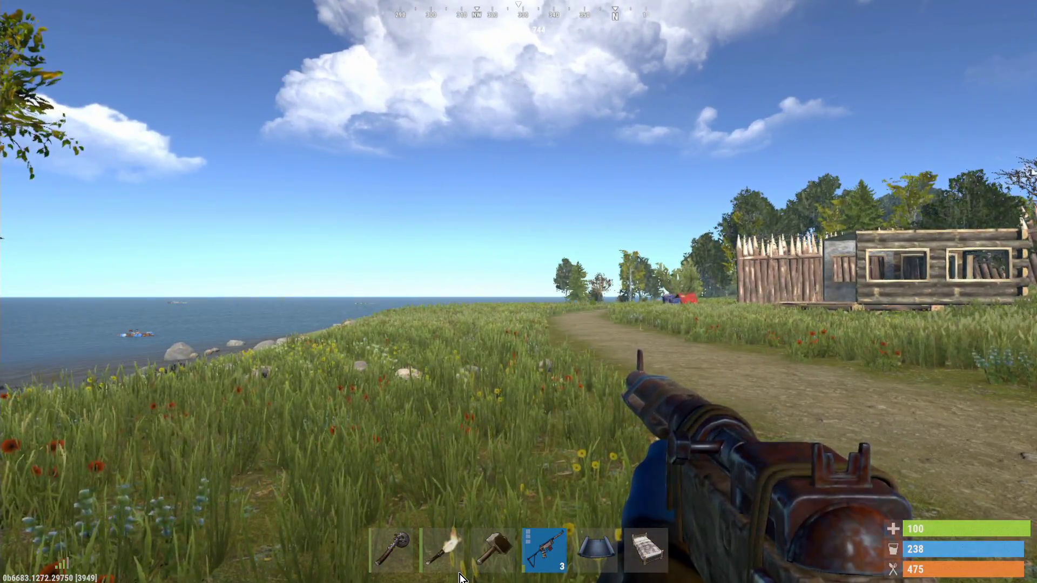
{"action": "key", "text": "Tab"}
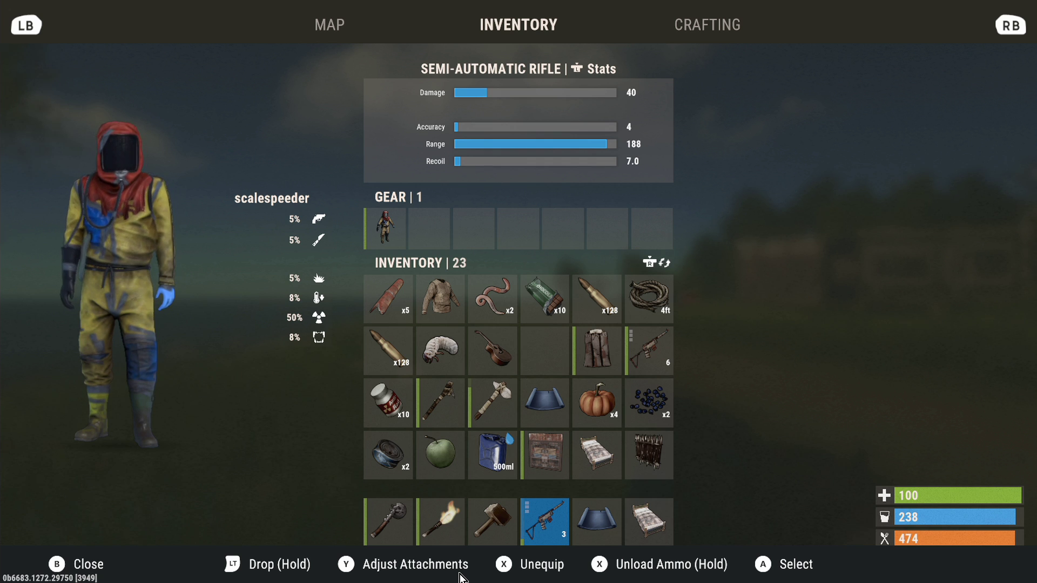